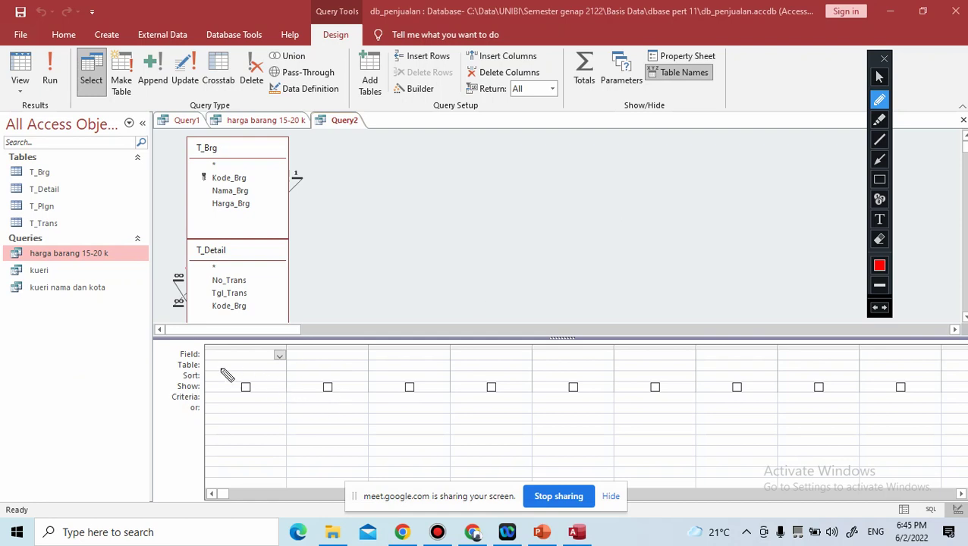
Step: Mark the query design grid with a red arrow and show slide 9 of the presentation beside the database window
mouse_move(499, 288)
mouse_down()
mouse_move(468, 332)
mouse_move(461, 324)
mouse_move(476, 339)
mouse_up()
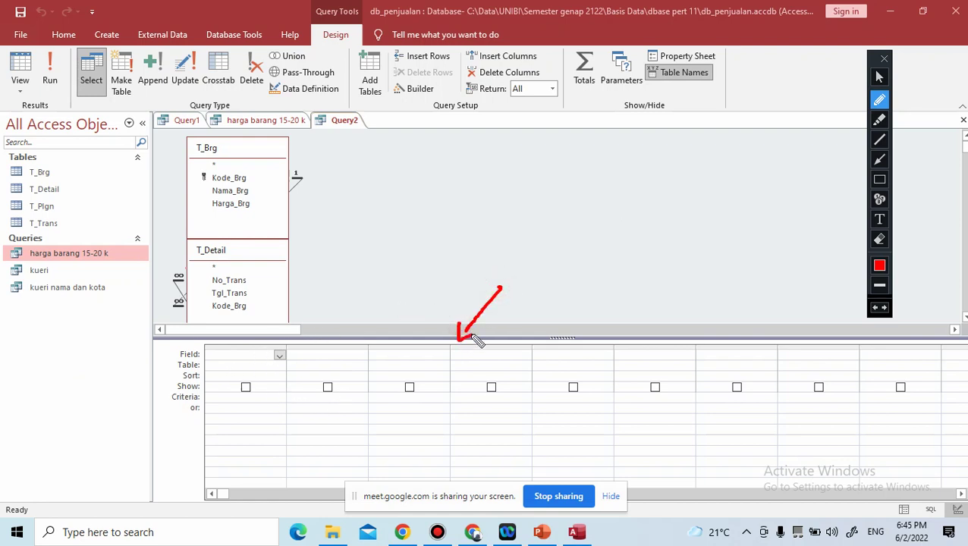
click(877, 76)
click(923, 11)
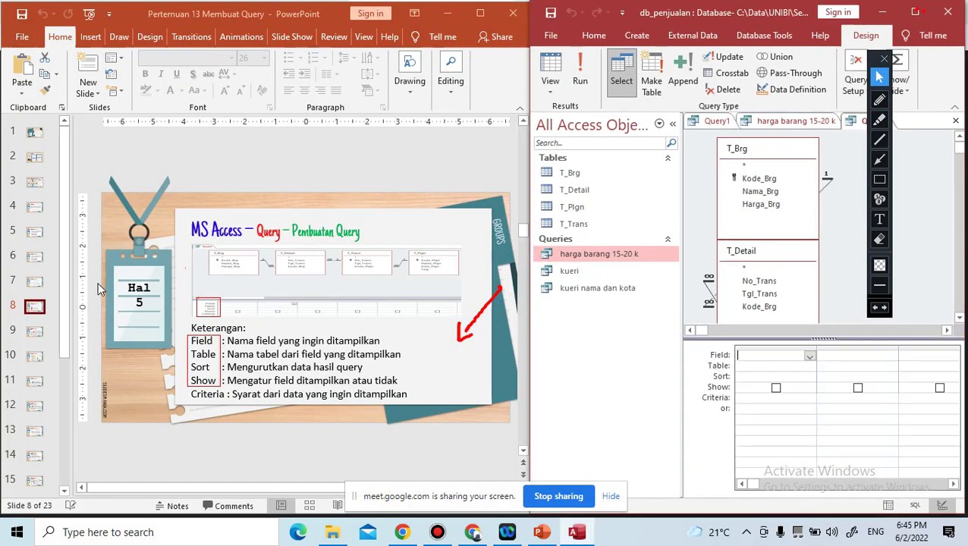
click(32, 333)
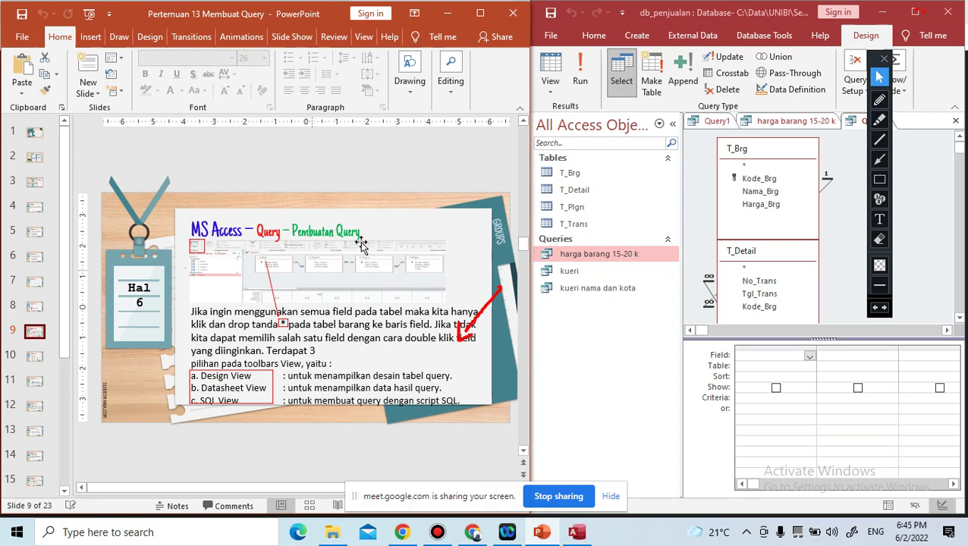
Step: Circle the asterisk in the T_Brg table in red and maximize the database window
click(880, 101)
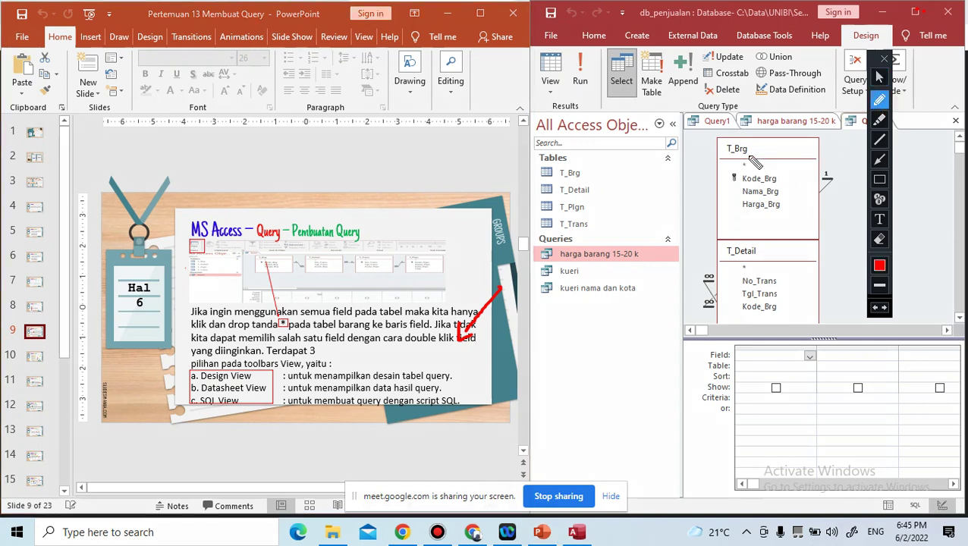
mouse_move(751, 155)
mouse_down()
mouse_move(739, 158)
mouse_move(743, 173)
mouse_move(752, 157)
mouse_up()
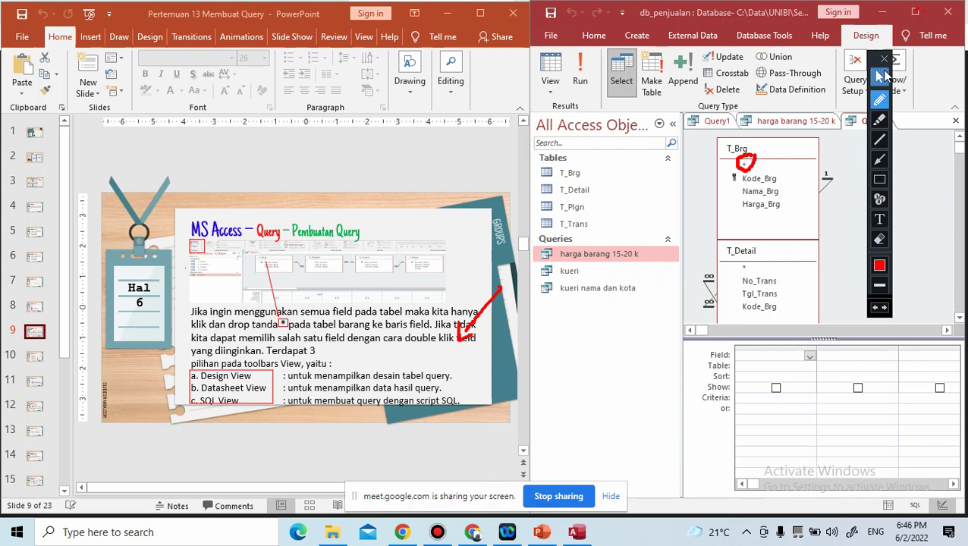
click(882, 73)
click(915, 12)
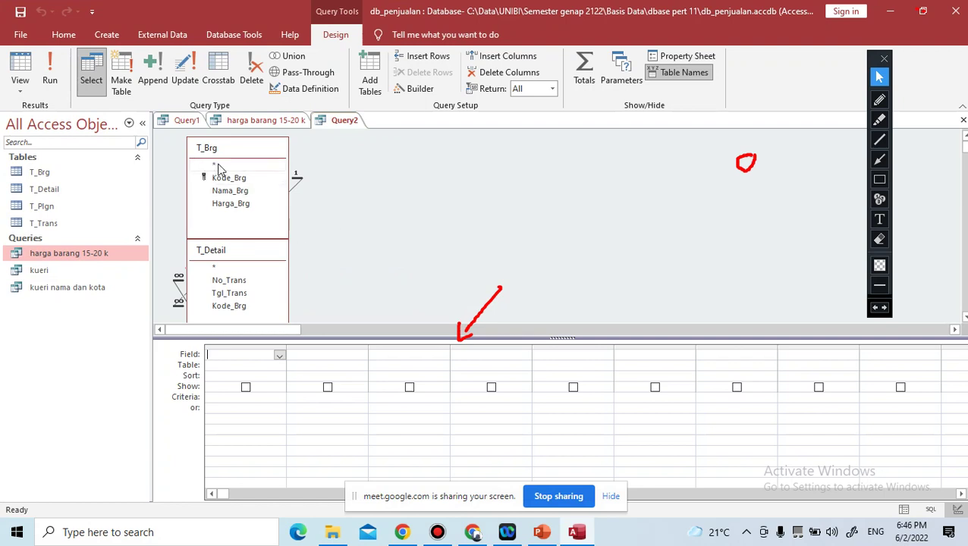
Step: Erase the red circle and arrow annotations from the screen and return to the normal pointer
click(880, 239)
drag(731, 137, 791, 216)
drag(406, 259, 578, 382)
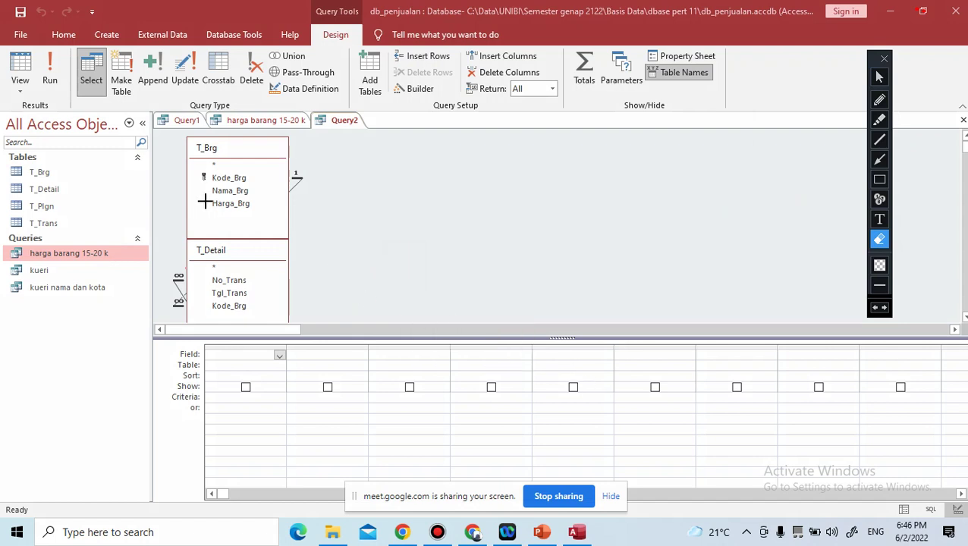
click(880, 78)
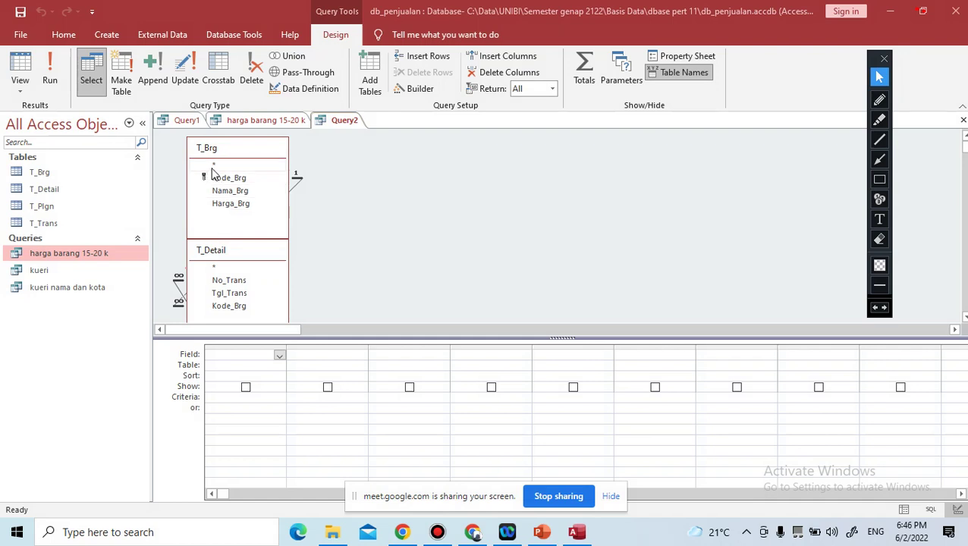
Step: Add all fields of T_Brg to the first query column using the asterisk, and clear that column again
drag(217, 164, 238, 363)
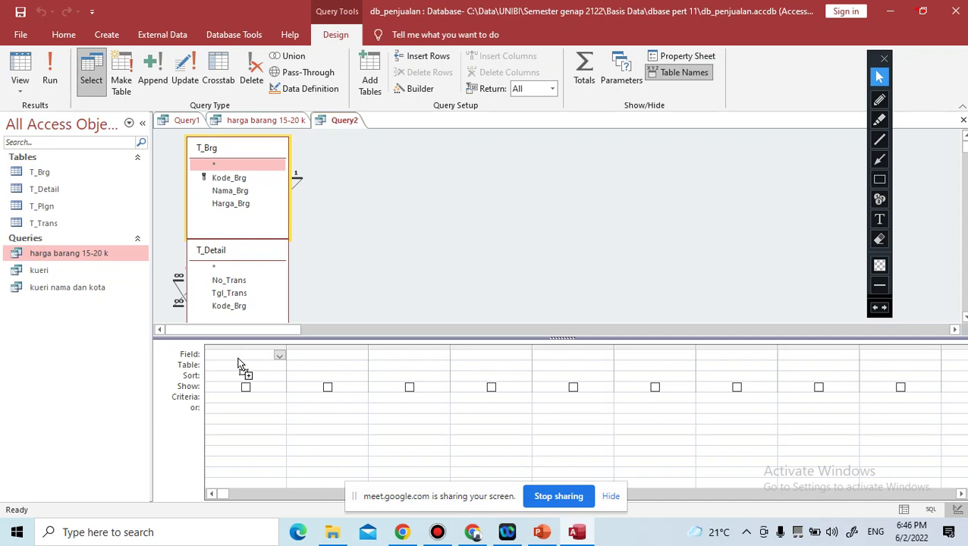
drag(237, 363, 242, 357)
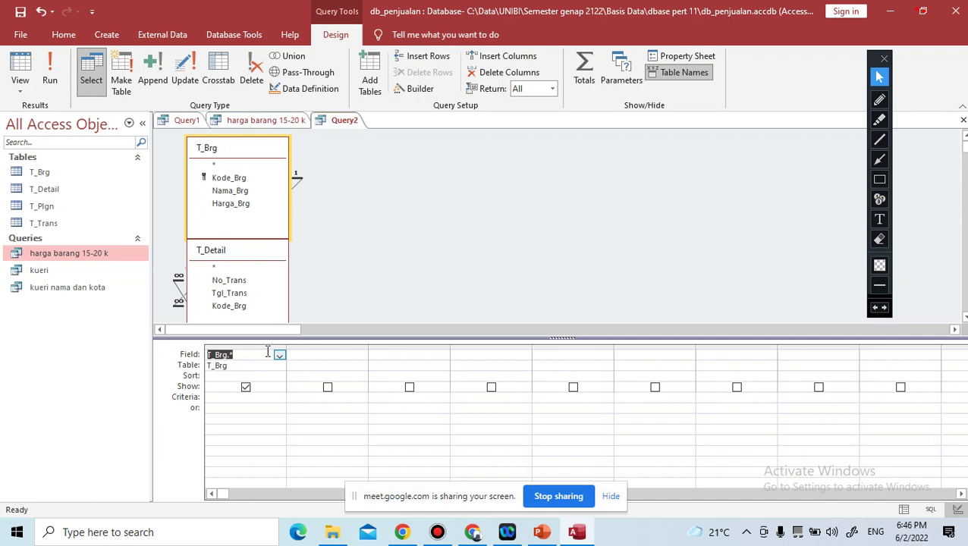
key(Delete)
click(333, 354)
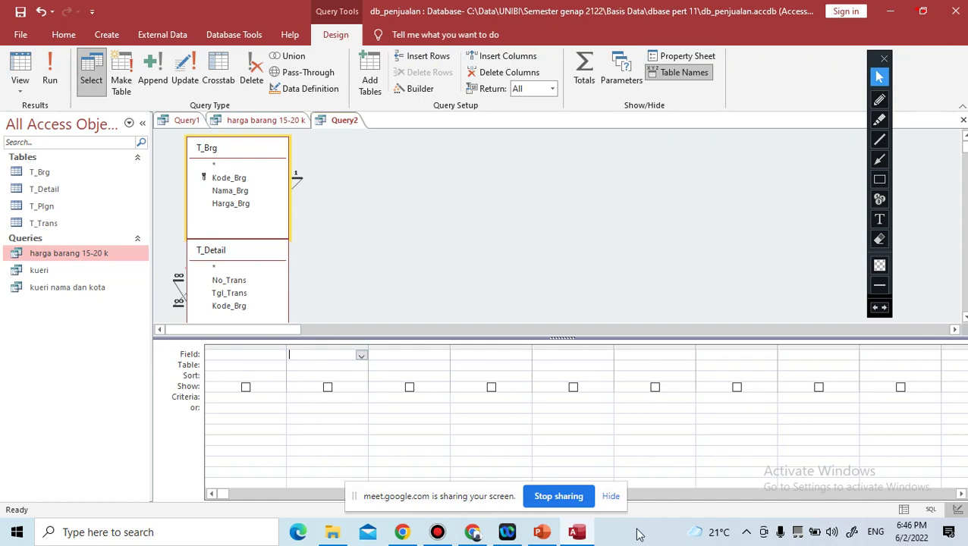
Step: Check the instructions on the slide and add Kode_Brg and Nama_Brg from T_Brg to the first two query columns
click(920, 15)
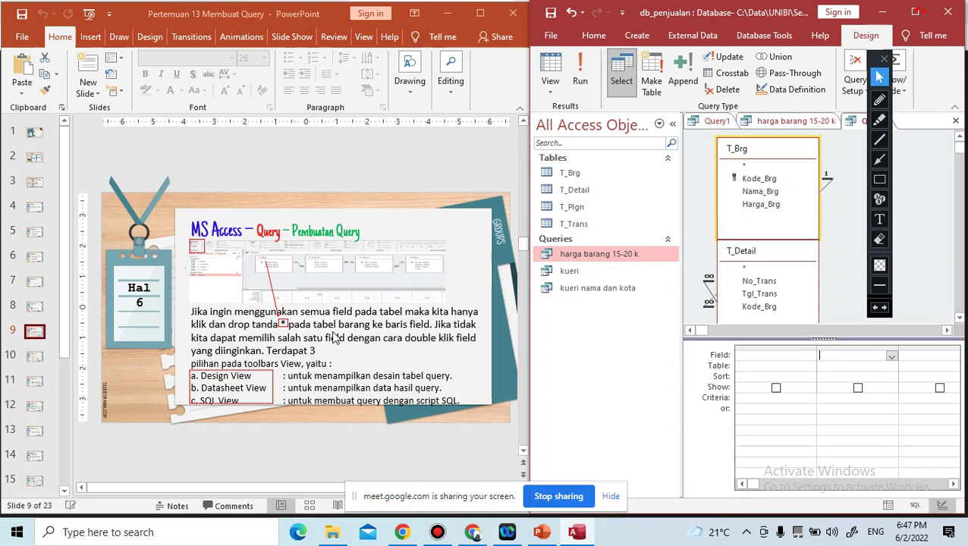
click(916, 13)
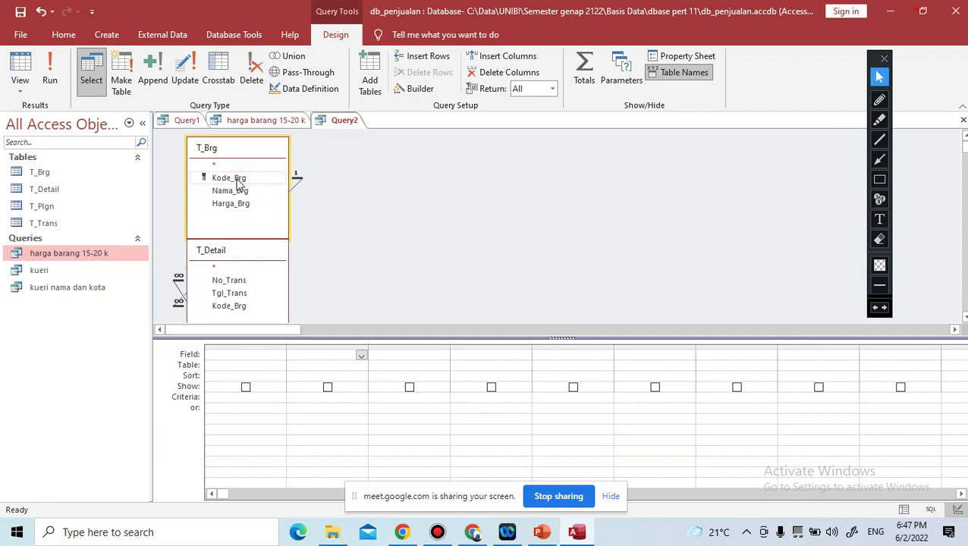
drag(239, 184, 253, 359)
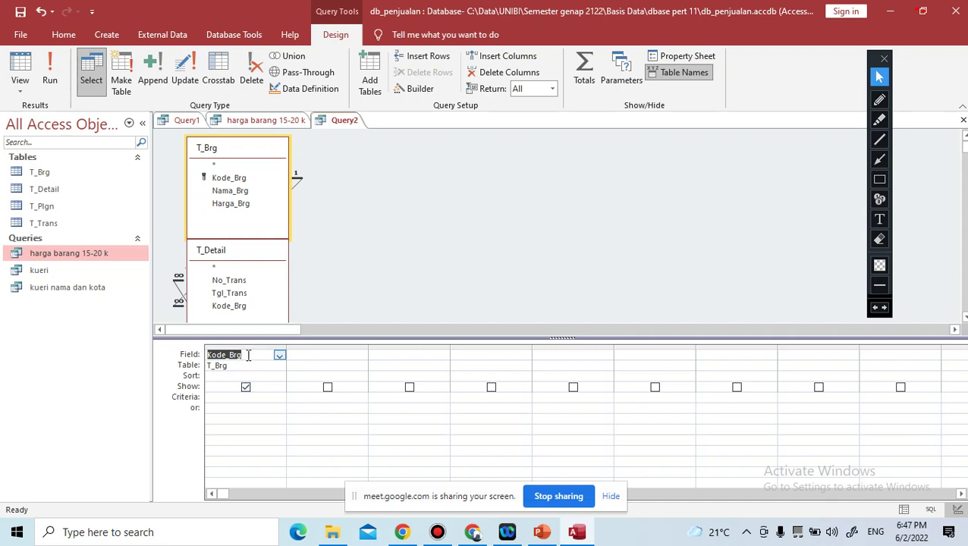
click(233, 366)
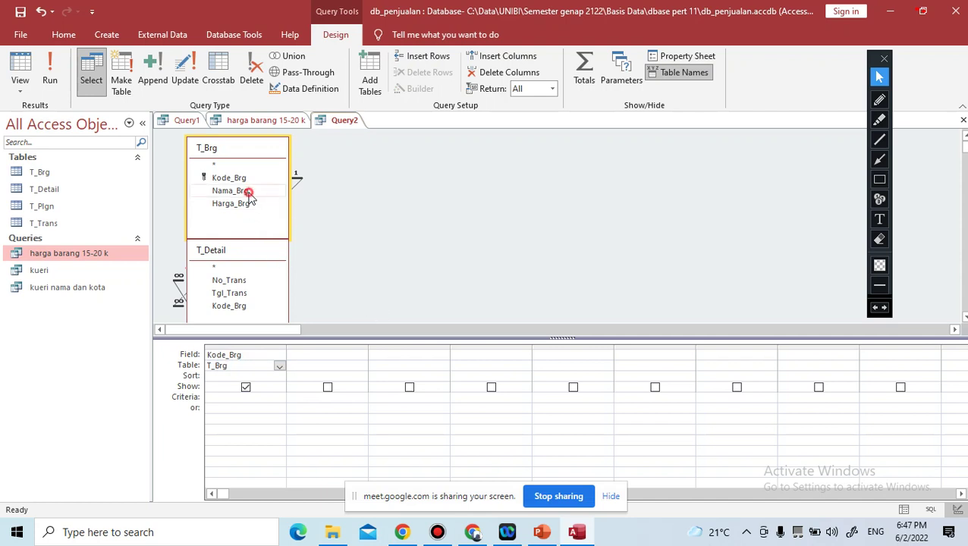
drag(250, 194, 323, 356)
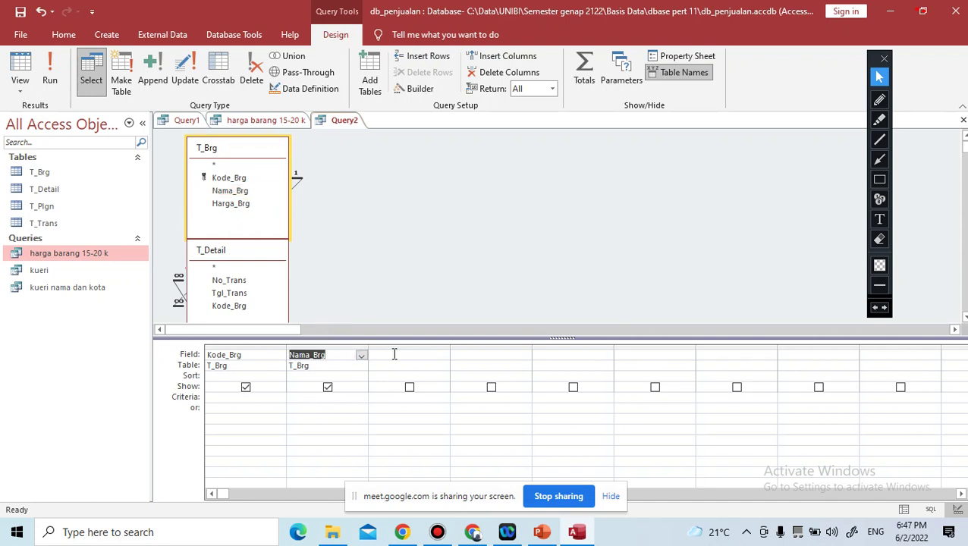
Step: Add Nama_Brg a second time in the third query column and remove this duplicate
double_click(241, 194)
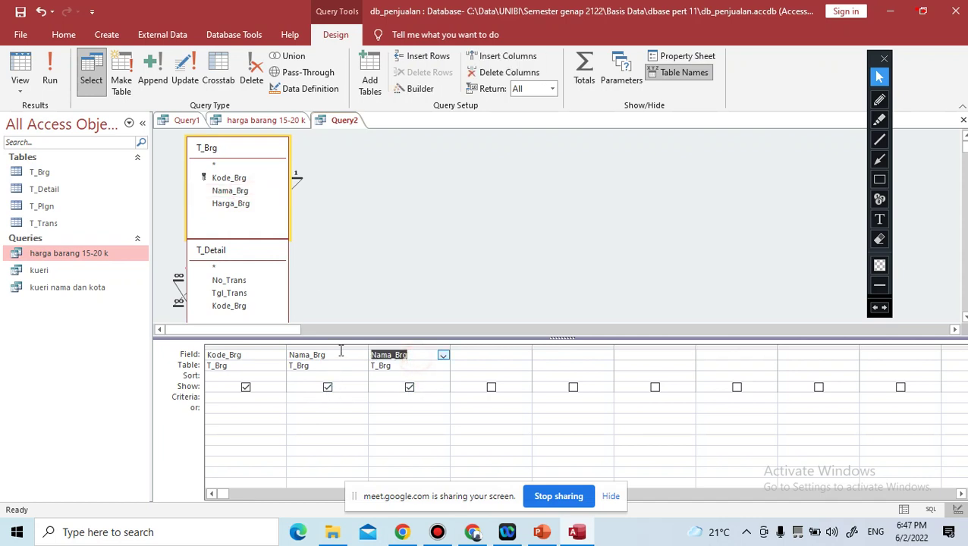
key(Delete)
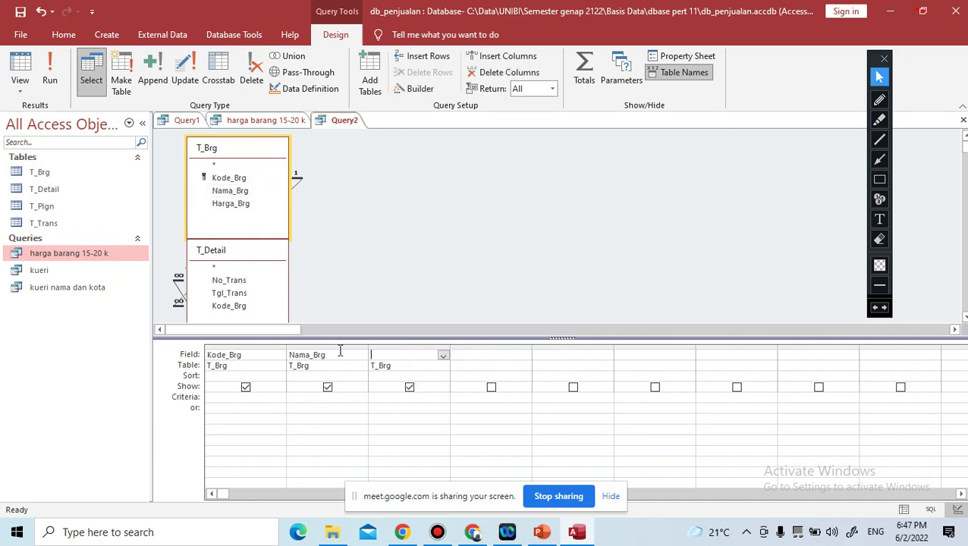
click(505, 365)
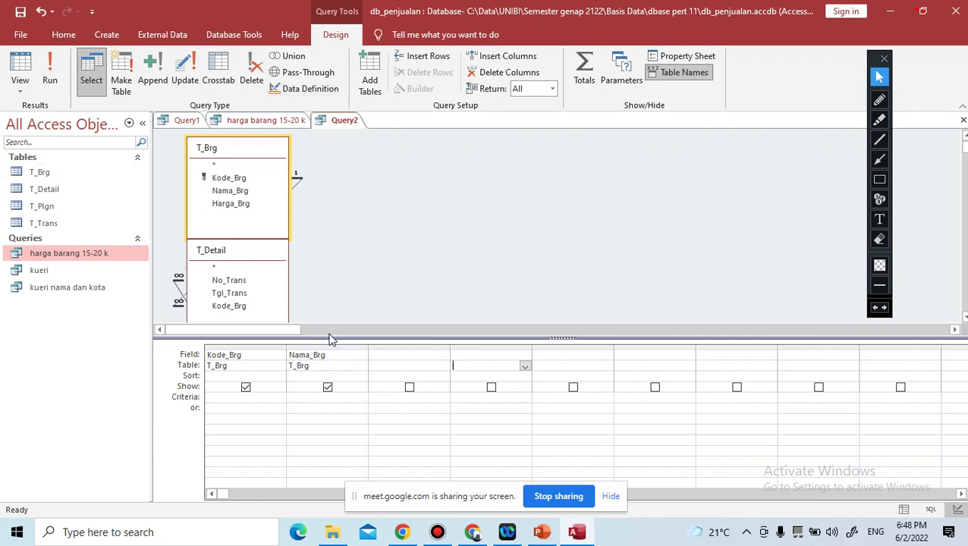
Step: Clear the Kode_Brg and Nama_Brg columns from the query design grid
drag(338, 358, 186, 354)
key(Delete)
key(Delete)
click(448, 431)
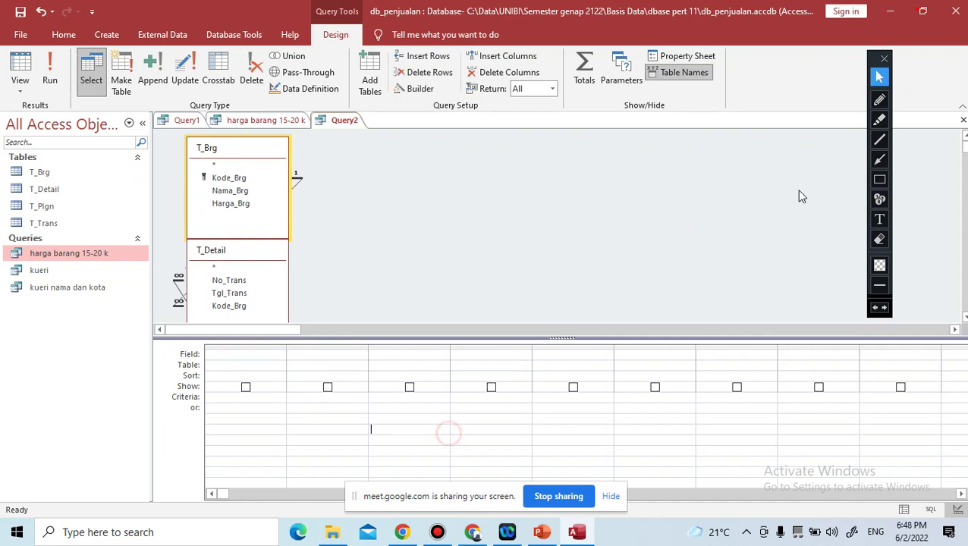
Step: Show the presentation slide beside the database window and open the list of available query views
click(923, 11)
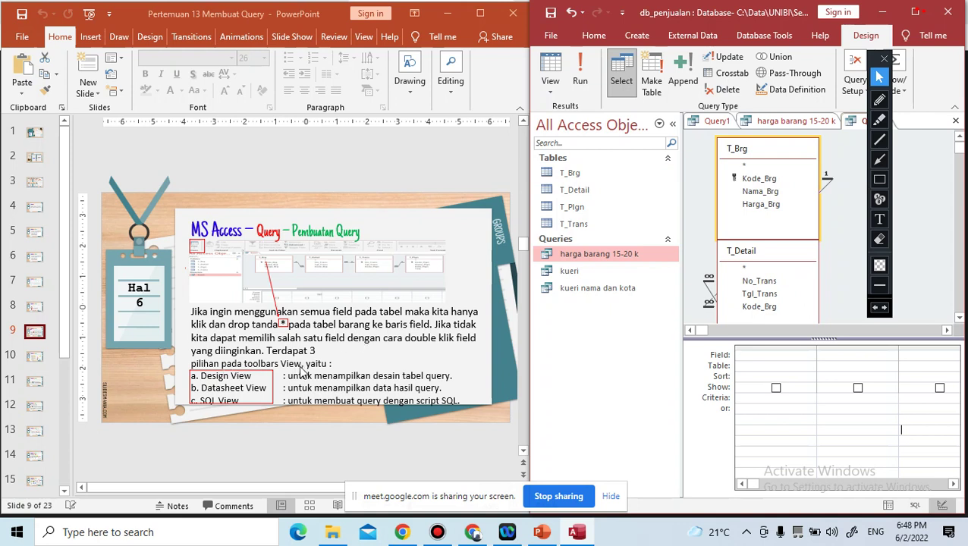
click(553, 91)
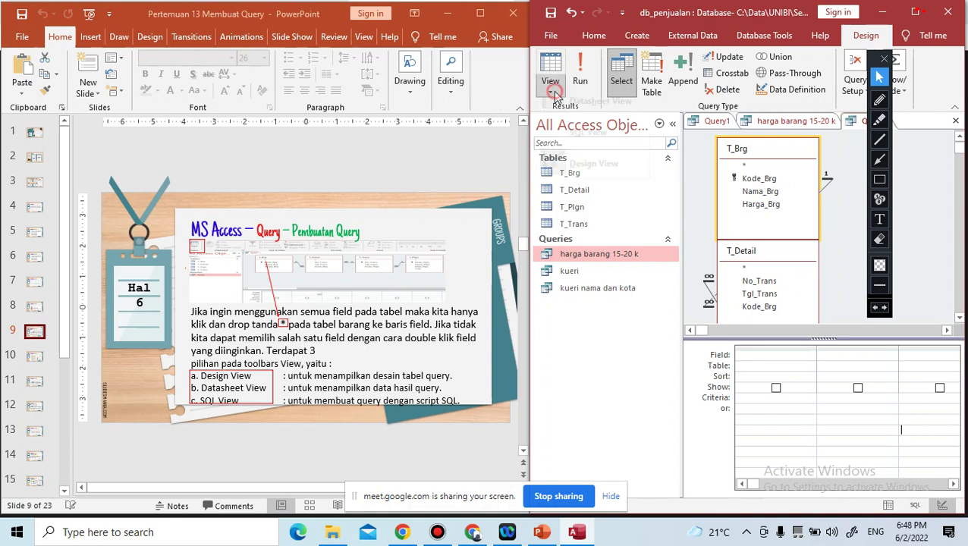
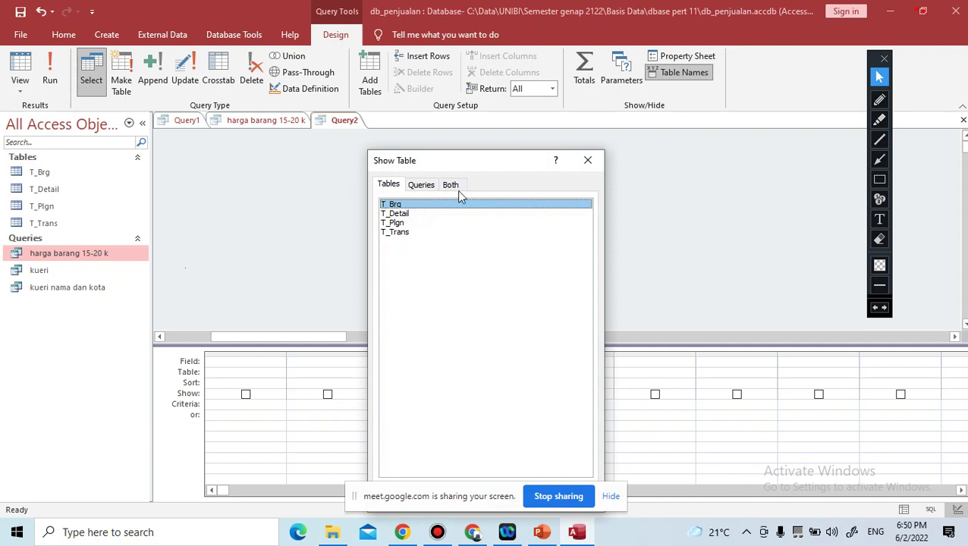
Step: Add the tables T_Brg, T_Detail, T_Plgn and T_Trans to the query, moving the screen-sharing bar aside, and close the Show Table dialog
click(513, 489)
drag(476, 492, 783, 465)
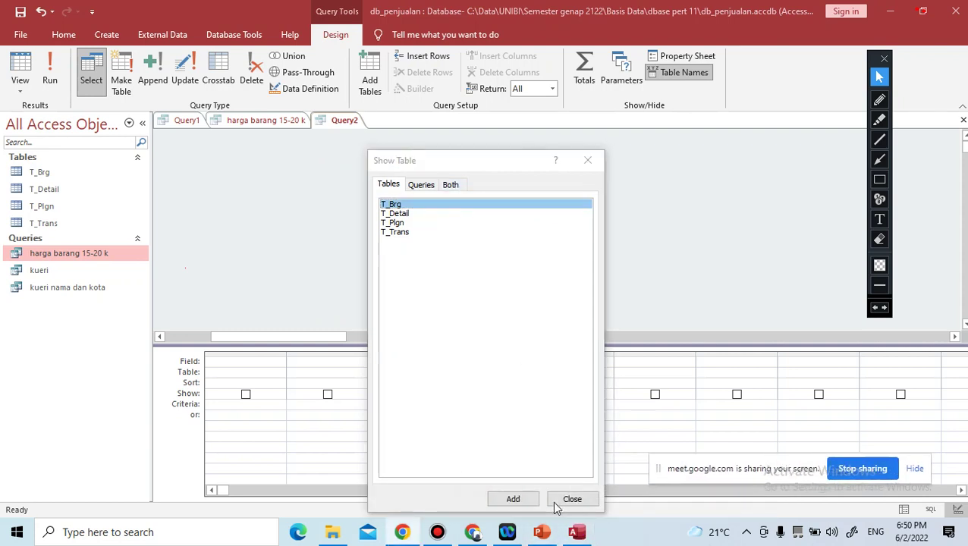
double_click(409, 205)
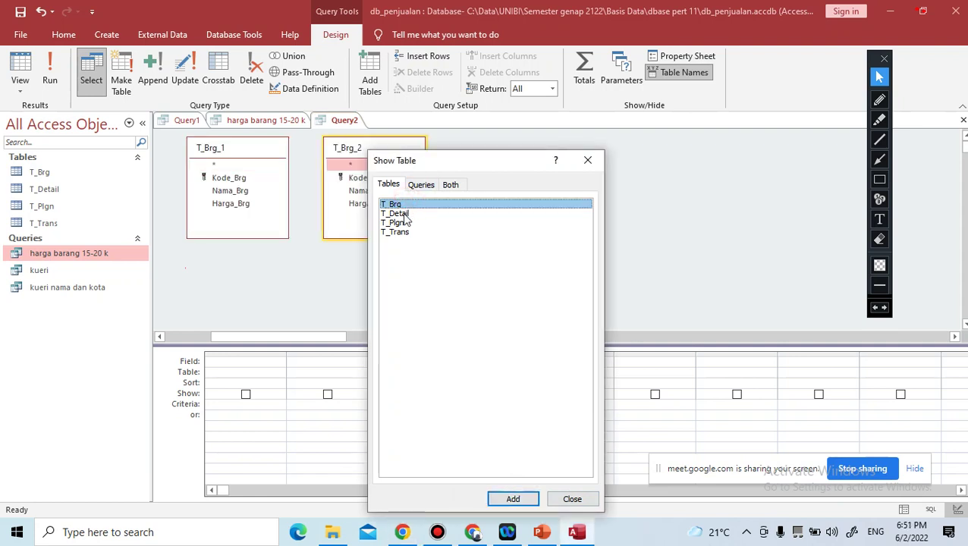
double_click(404, 215)
double_click(396, 222)
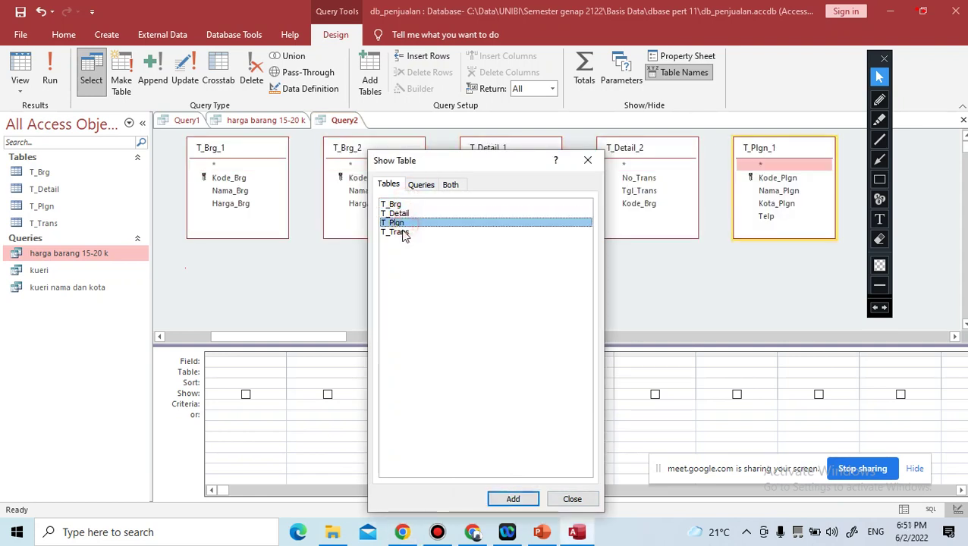
double_click(396, 231)
click(588, 160)
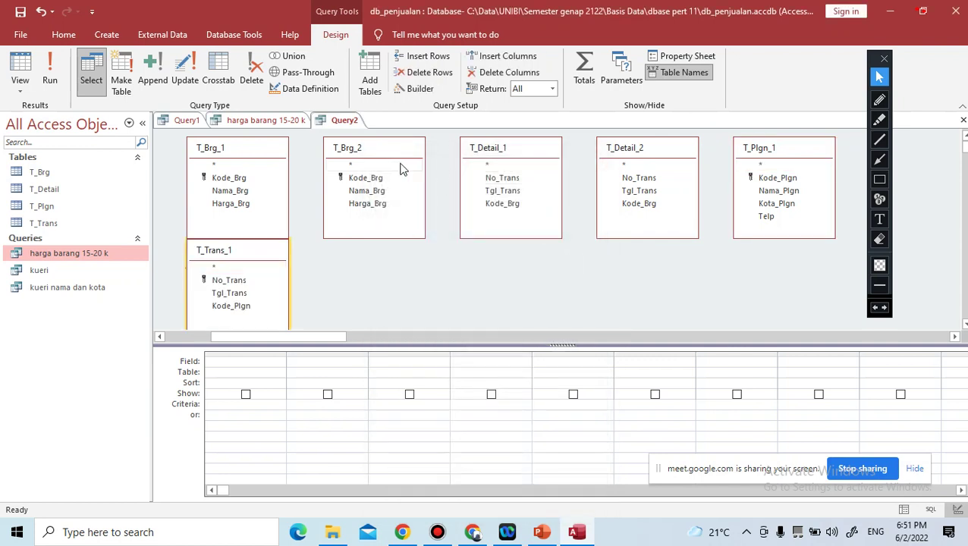
Step: Remove the duplicate table T_Detail_2 from the query and move T_Plgn_1 beside T_Detail_1
right_click(643, 152)
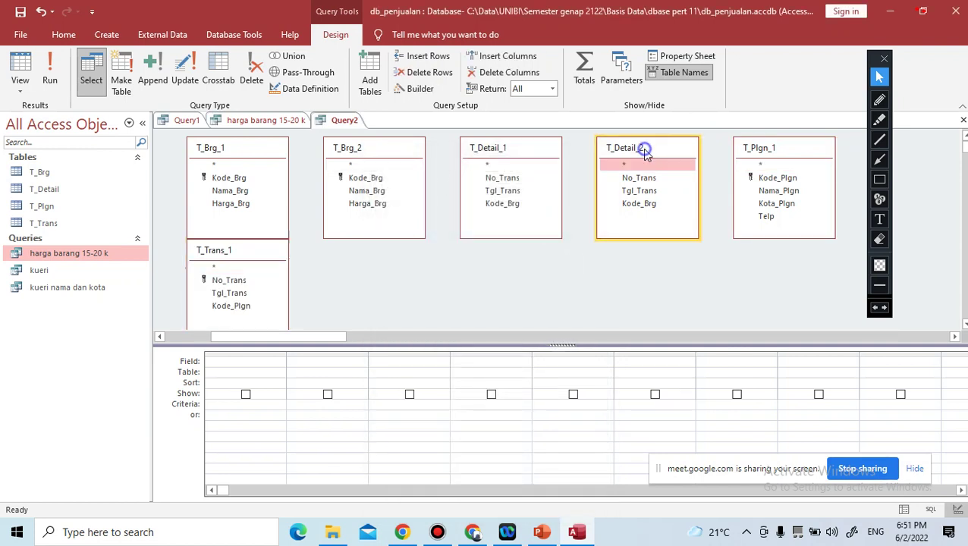
click(691, 207)
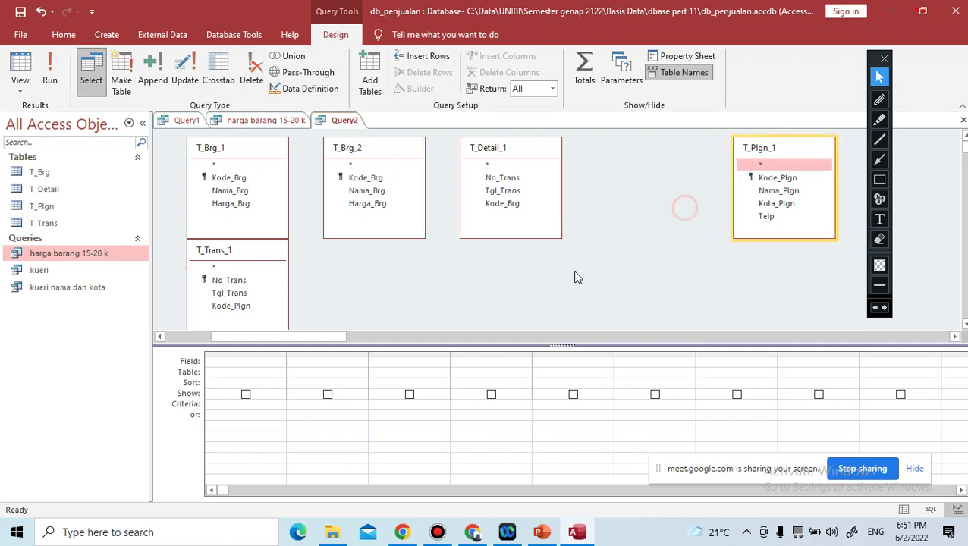
drag(784, 152, 658, 153)
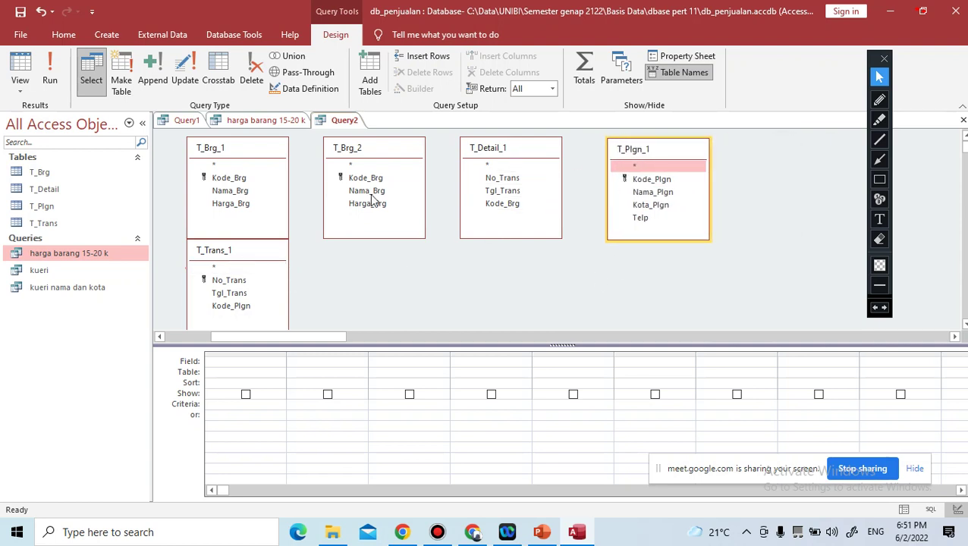
Step: Remove the duplicate table T_Brg_2 from the query and place T_Trans_1 between T_Brg_1 and T_Detail_1
right_click(372, 161)
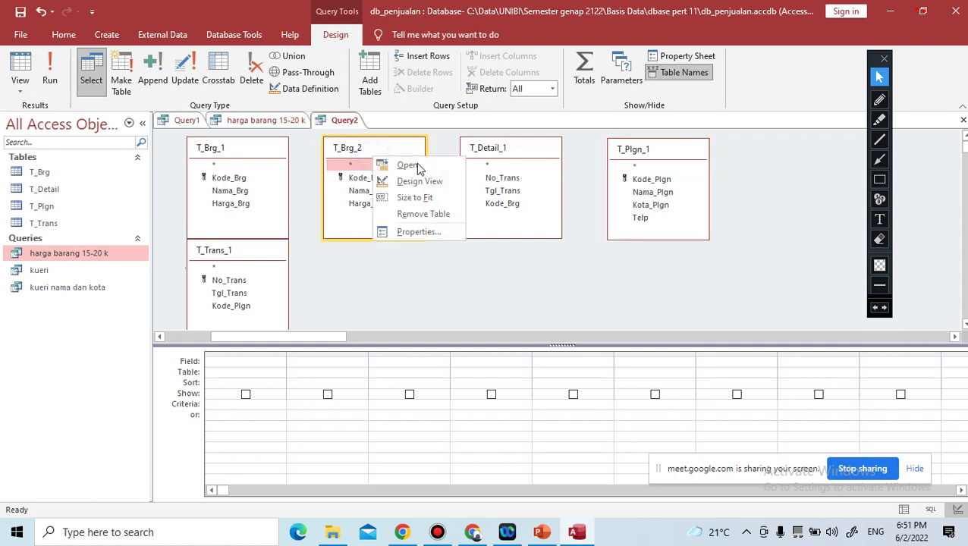
click(429, 212)
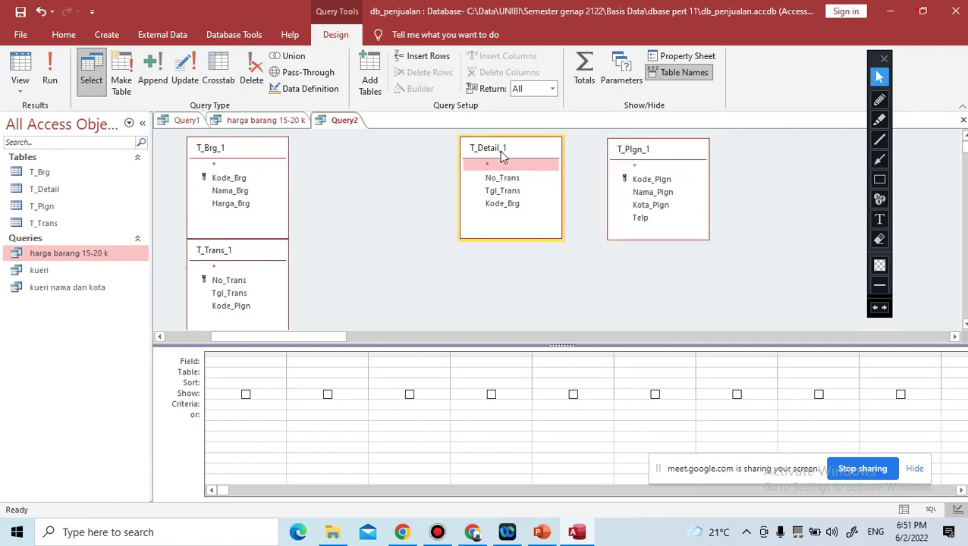
click(549, 270)
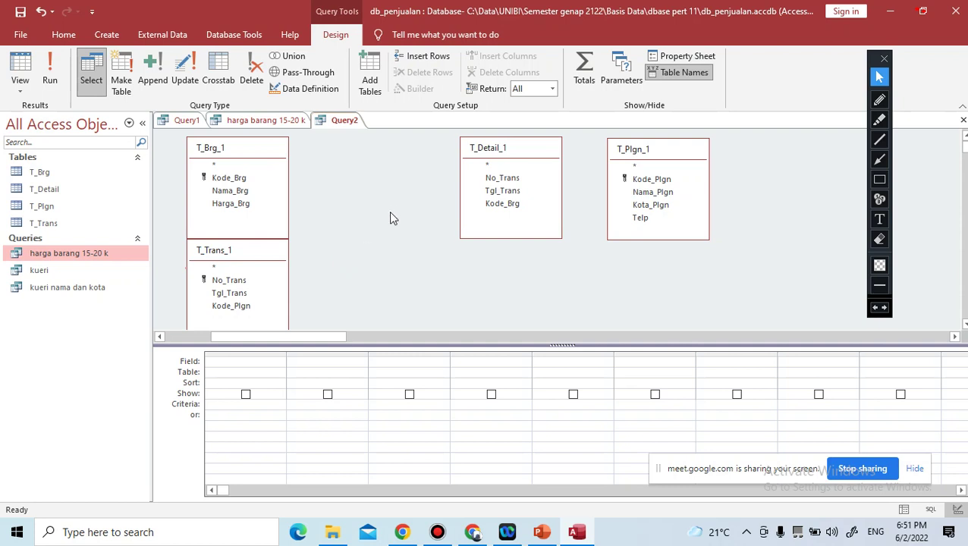
drag(263, 250, 410, 204)
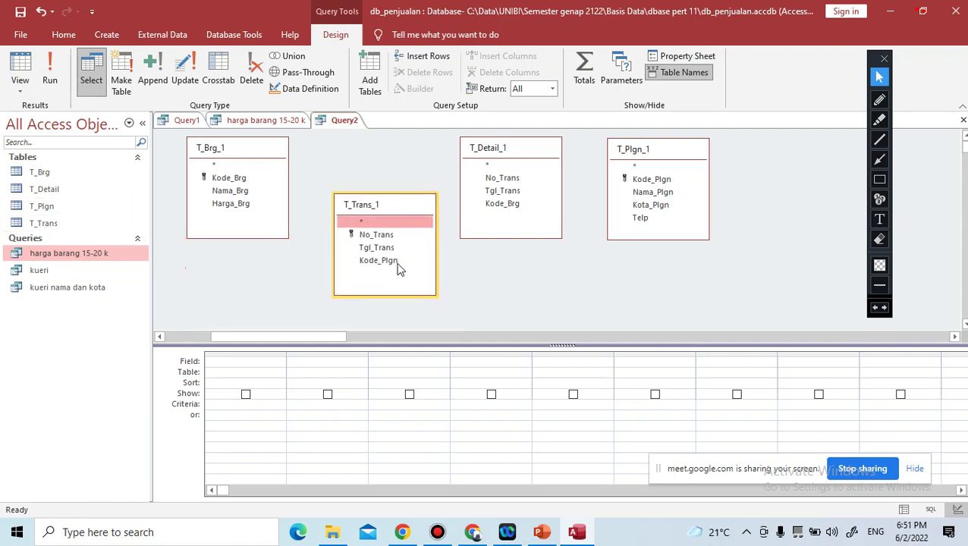
click(455, 297)
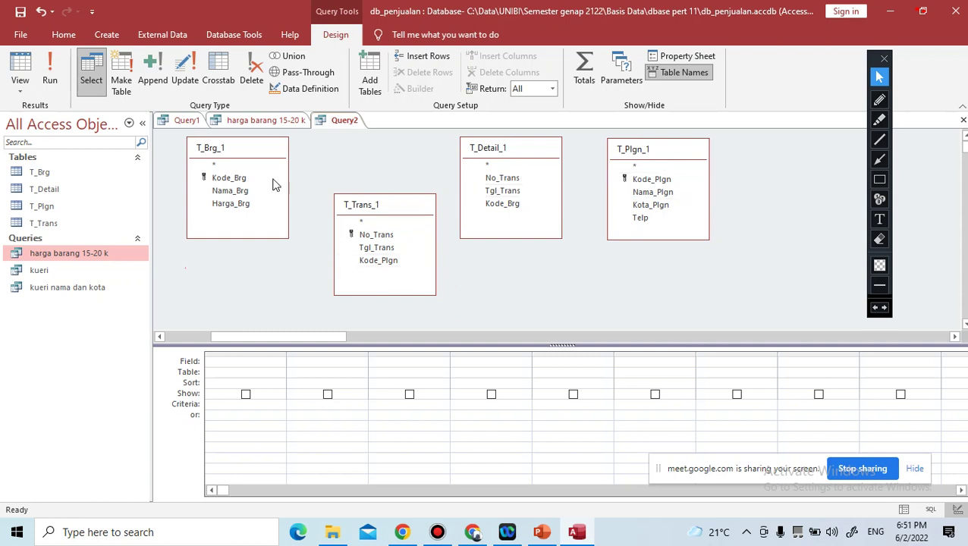
Step: Remove the remaining tables T_Plgn_1, T_Detail_1, T_Trans_1 and T_Brg_1 from the Query2 design
right_click(693, 162)
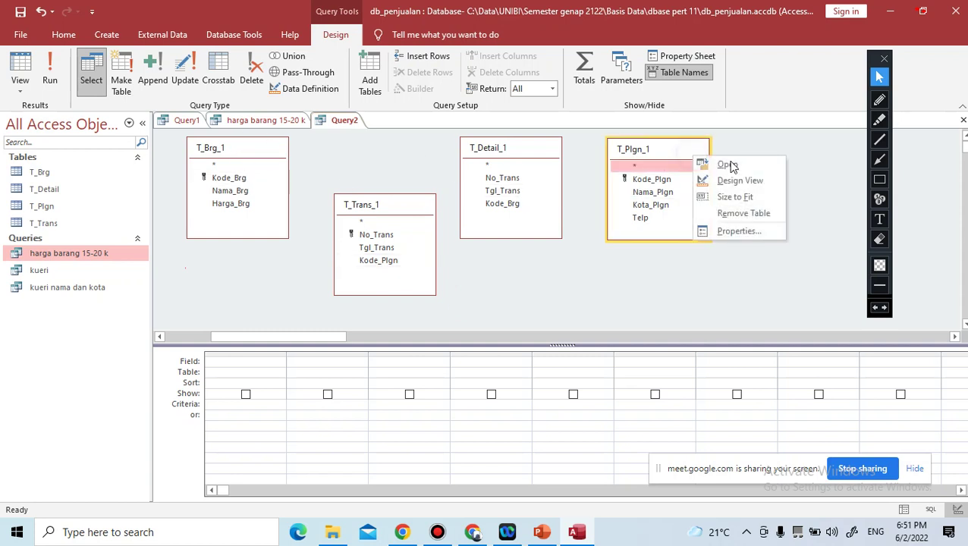
click(740, 215)
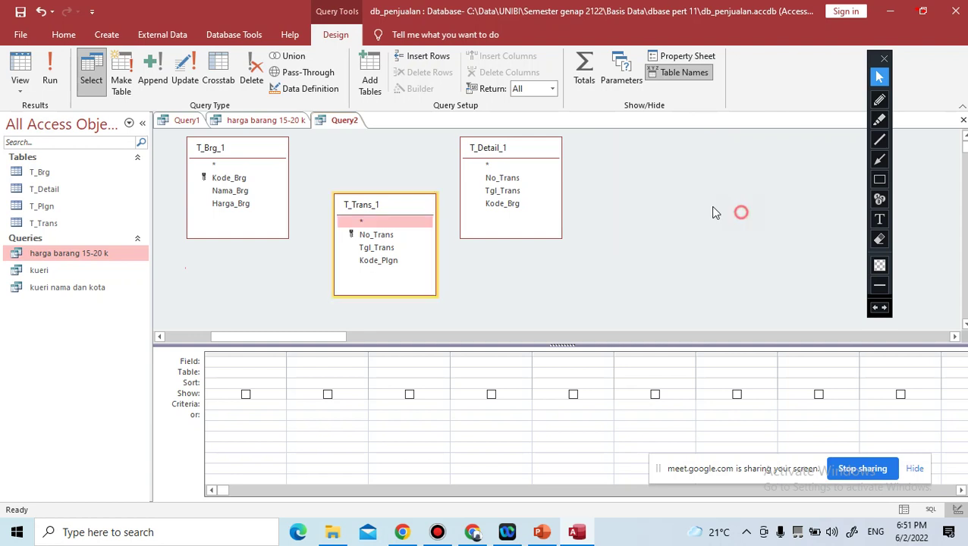
right_click(506, 155)
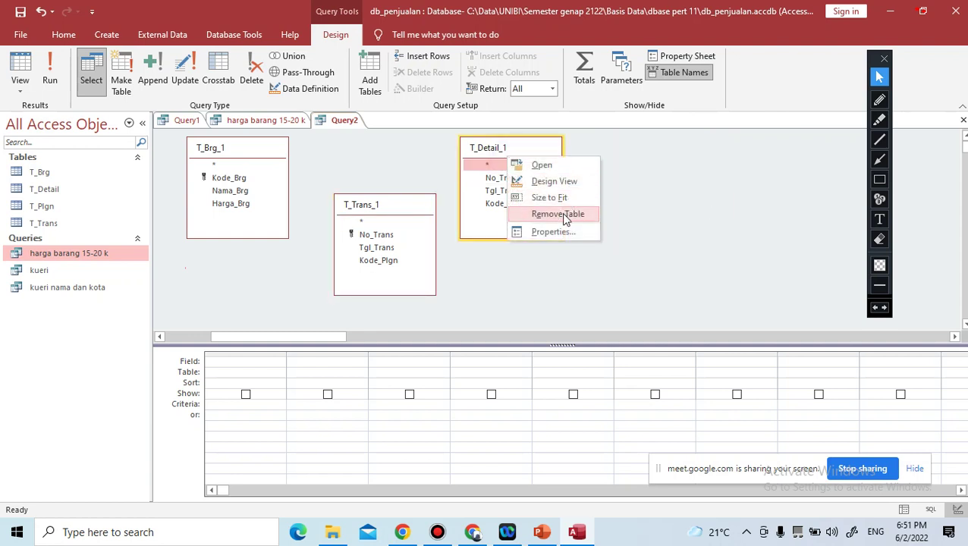
click(566, 214)
right_click(402, 221)
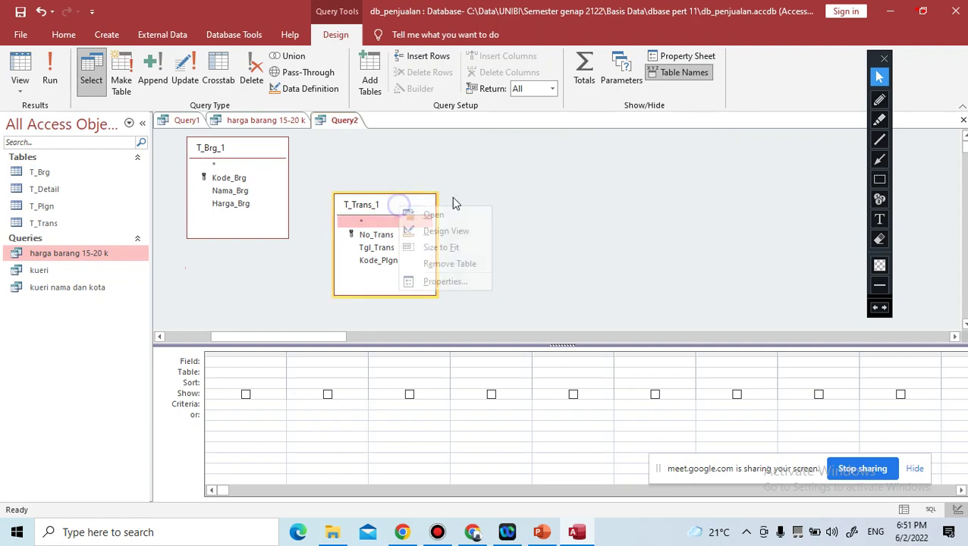
click(456, 271)
right_click(275, 160)
click(331, 208)
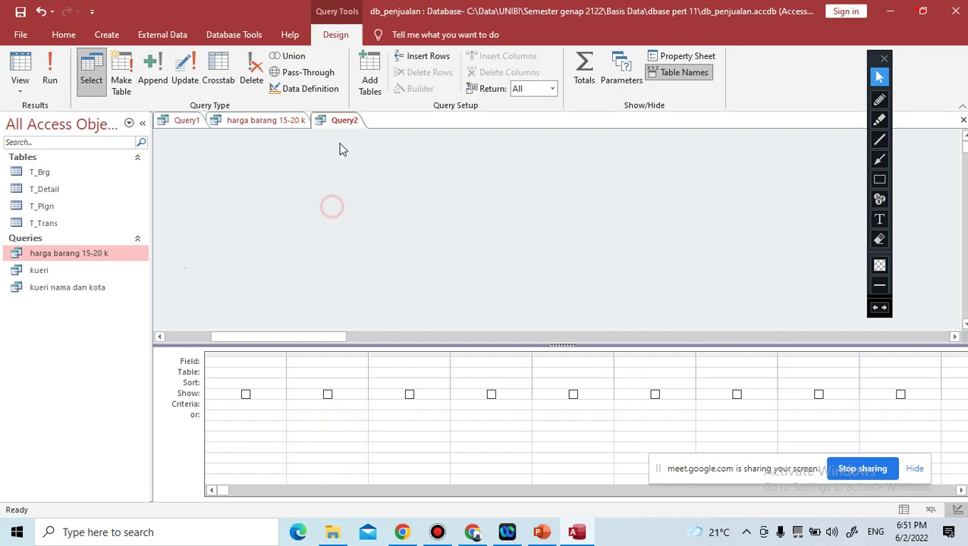
Step: Close the emptied Query2 without saving its design changes
right_click(348, 121)
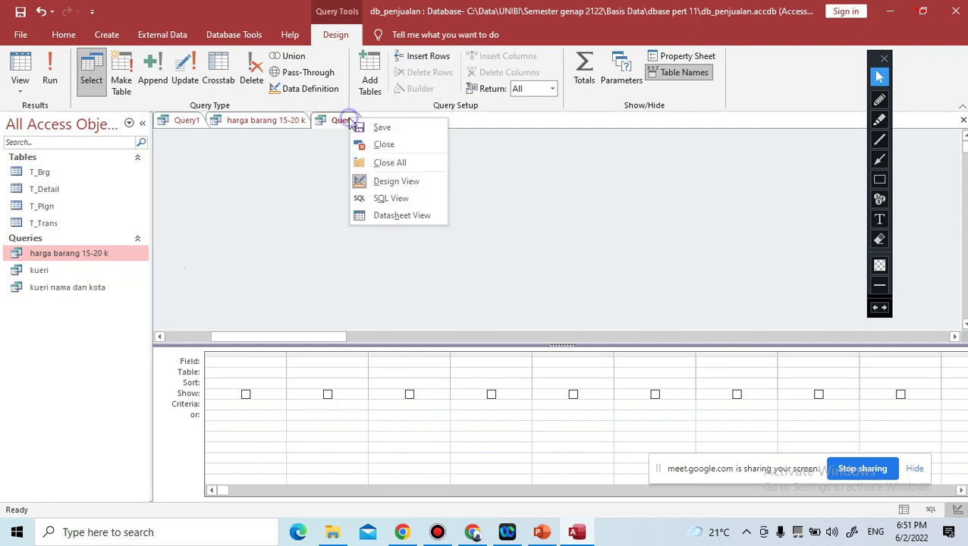
click(398, 146)
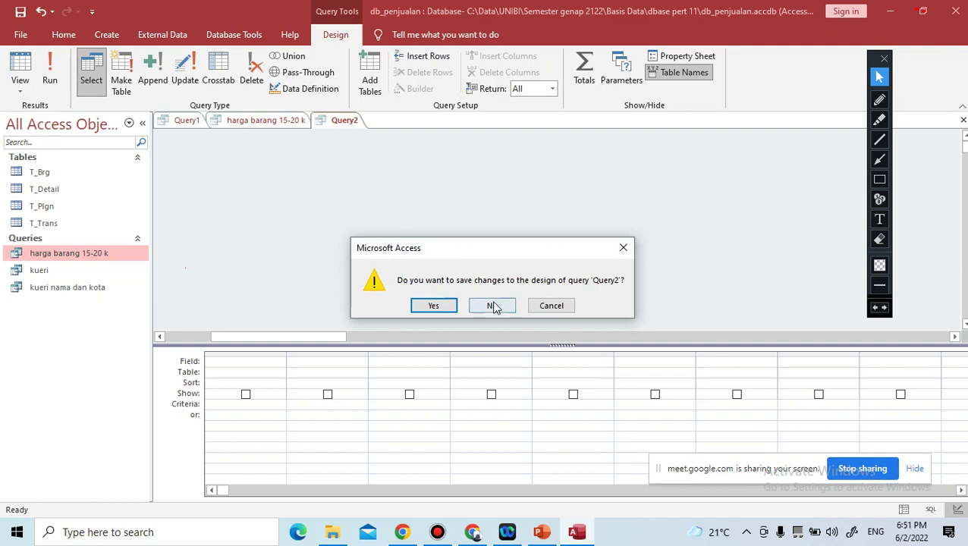
click(491, 306)
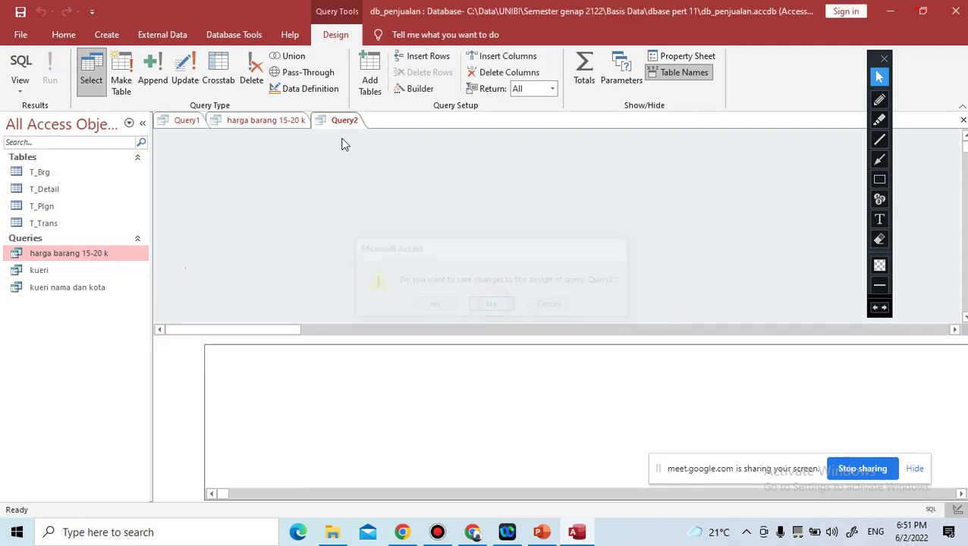
Step: Create a new query in design view with the tables T_Brg, T_Detail, T_Plgn and T_Trans, and close the Show Table dialog
click(105, 34)
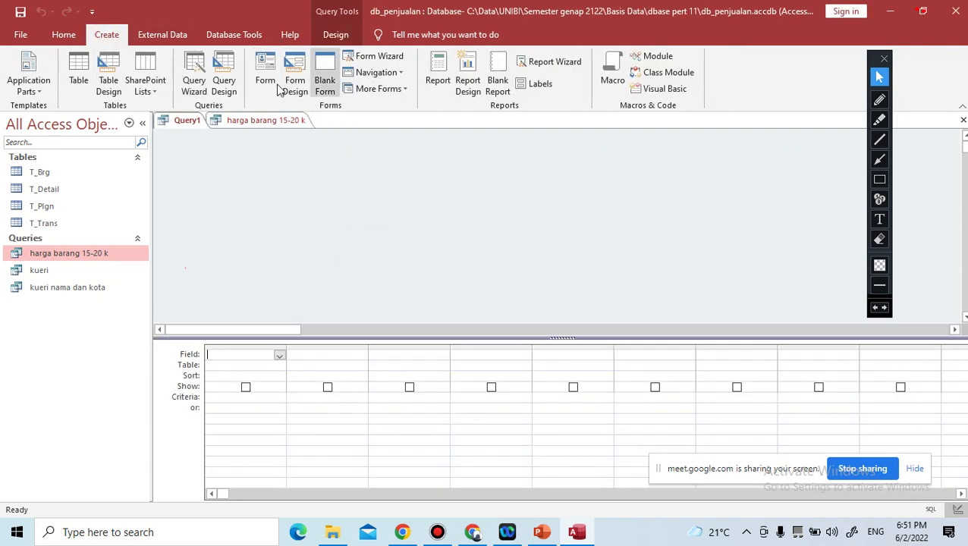
click(223, 76)
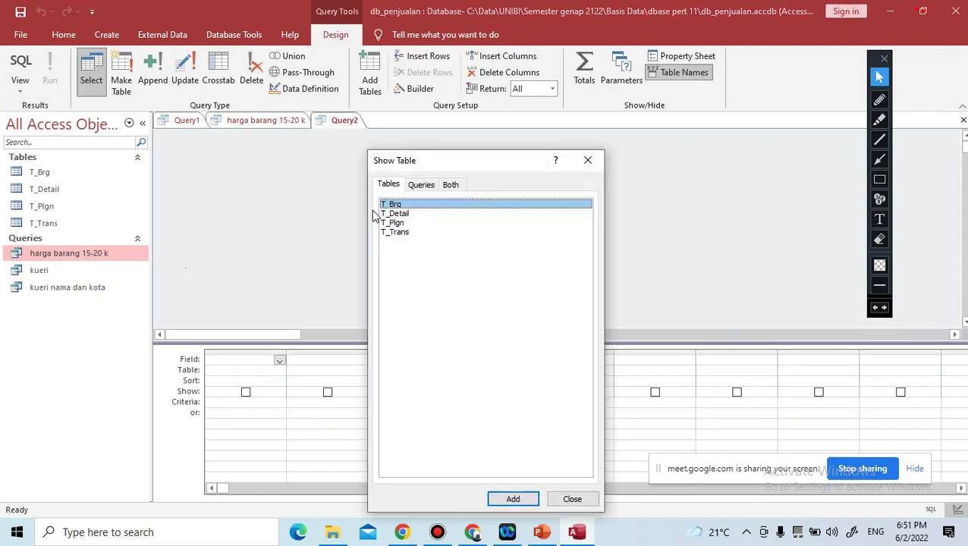
double_click(399, 205)
click(406, 214)
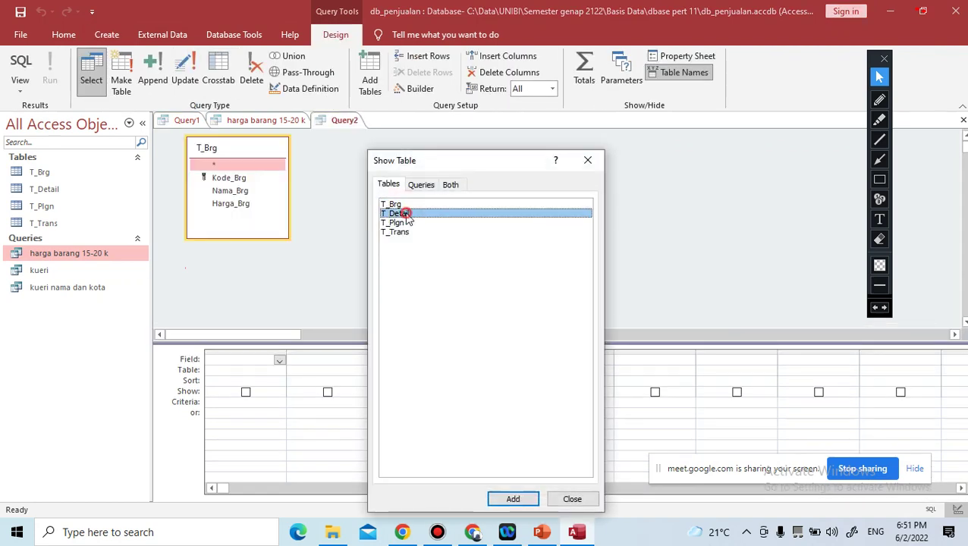
double_click(407, 214)
double_click(408, 223)
click(408, 232)
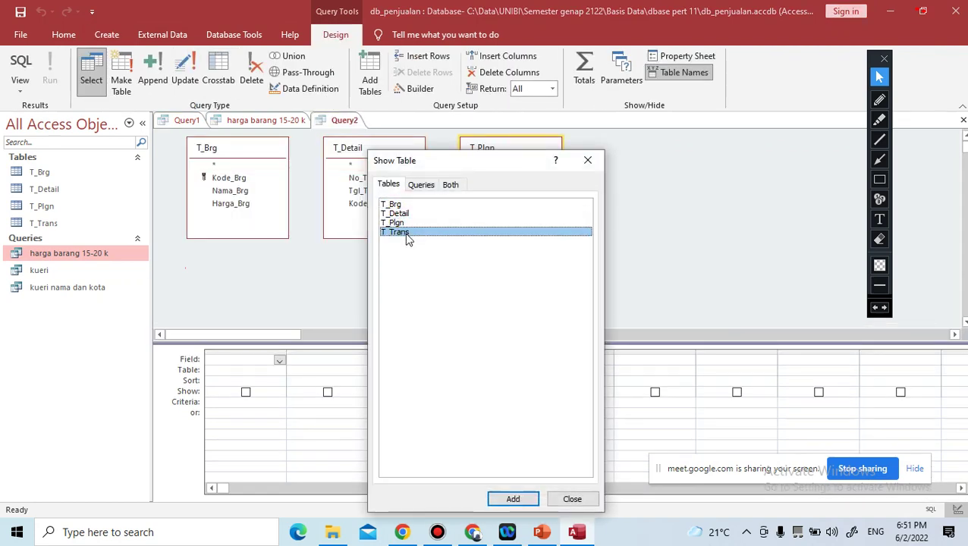
double_click(408, 232)
click(574, 500)
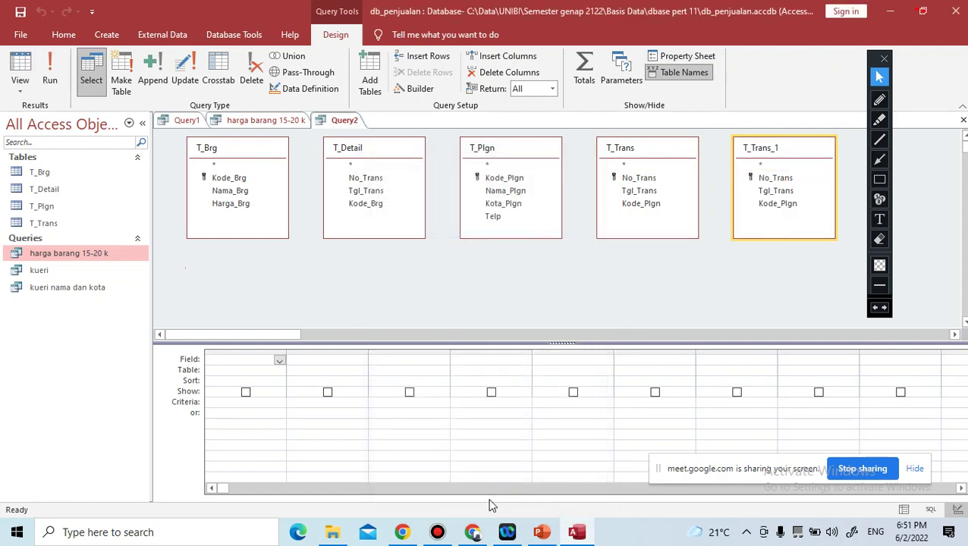
Step: Consult the example slide in PowerPoint, then add Kode_Brg from T_Brg to the Access query grid and clear its duplicate field entry
click(541, 531)
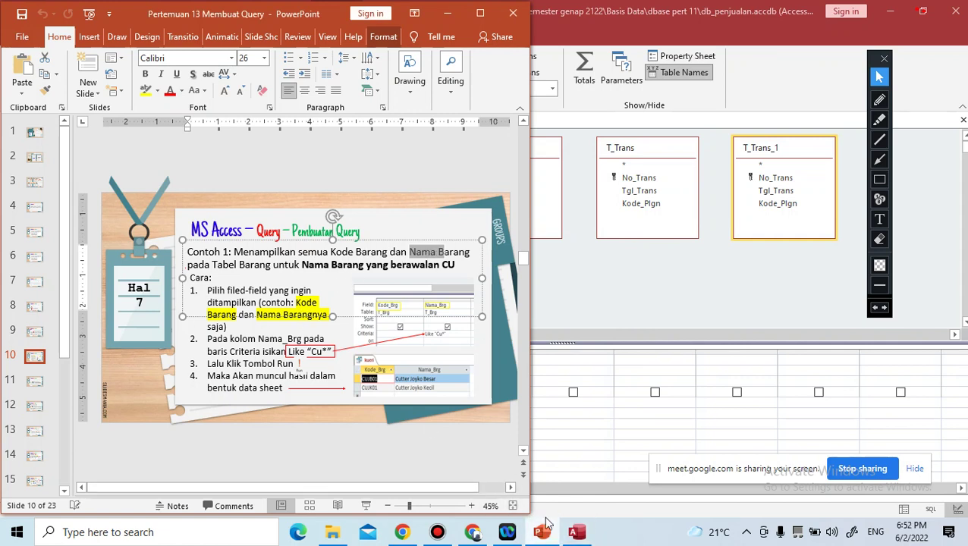
click(628, 306)
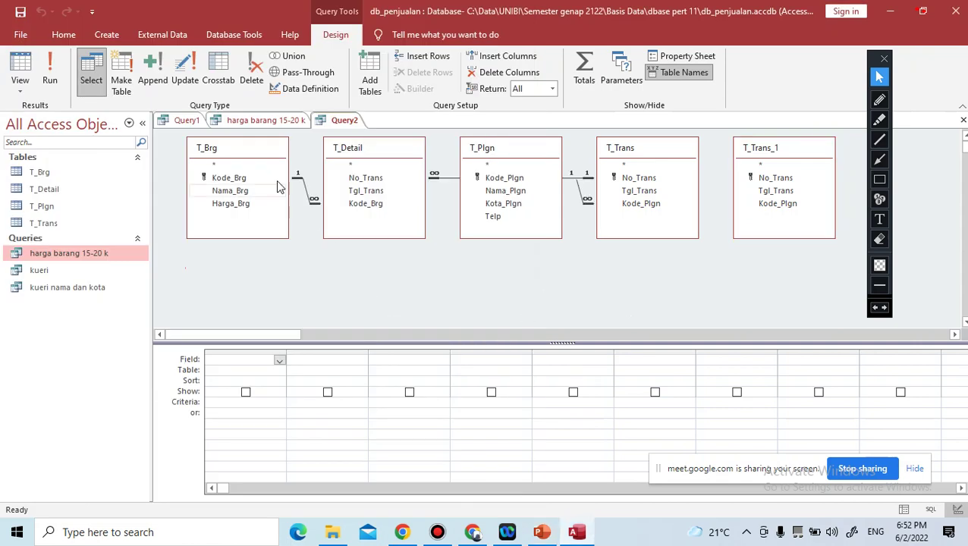
click(266, 148)
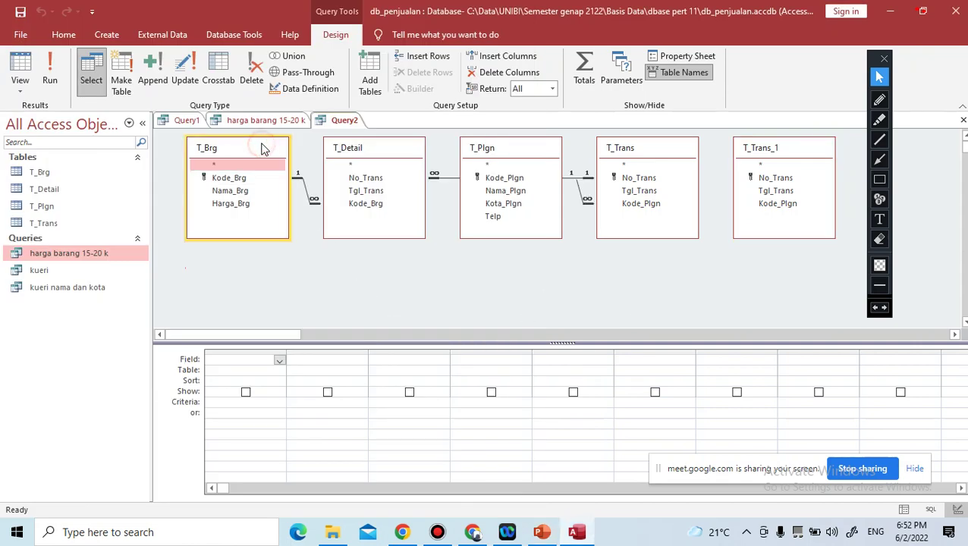
double_click(241, 182)
double_click(241, 183)
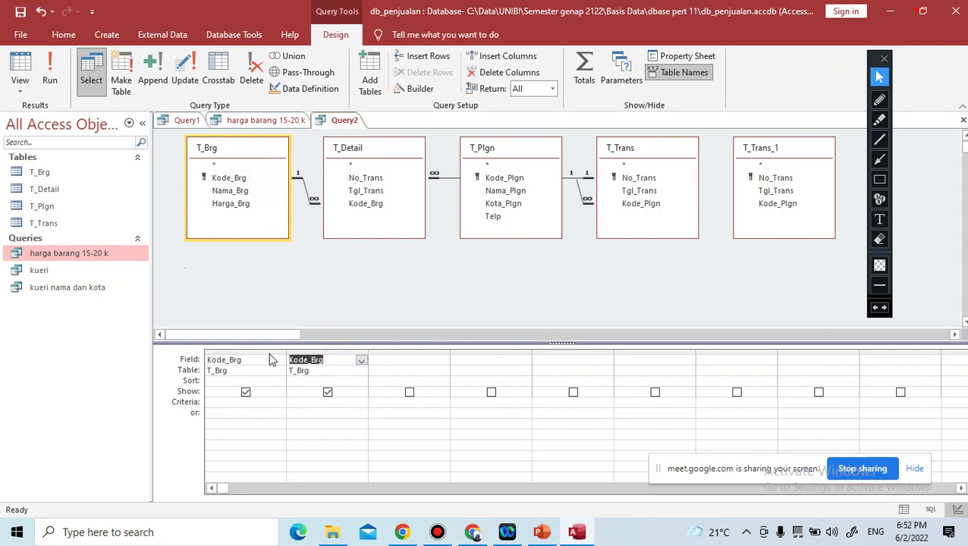
key(Delete)
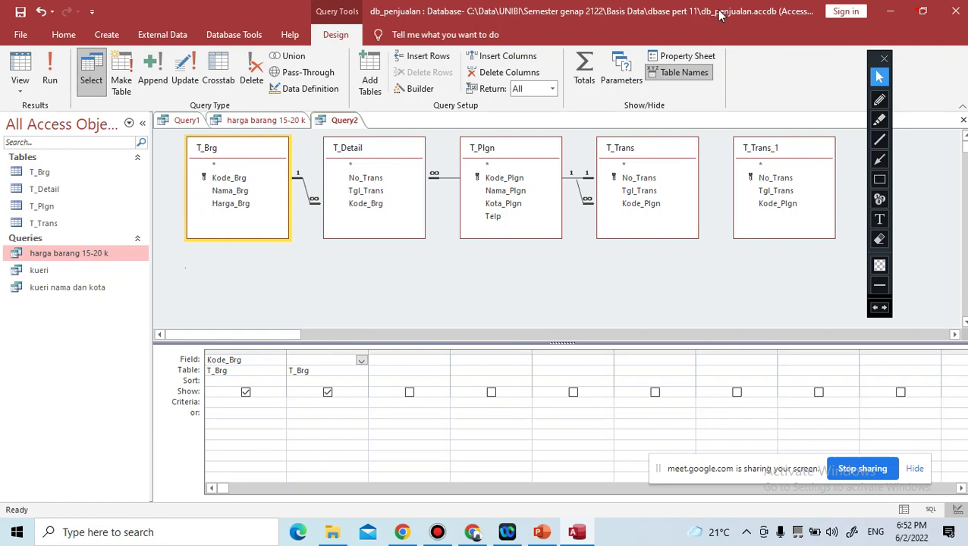
Step: Remove the duplicate table T_Trans_1 from the query
click(781, 143)
right_click(781, 144)
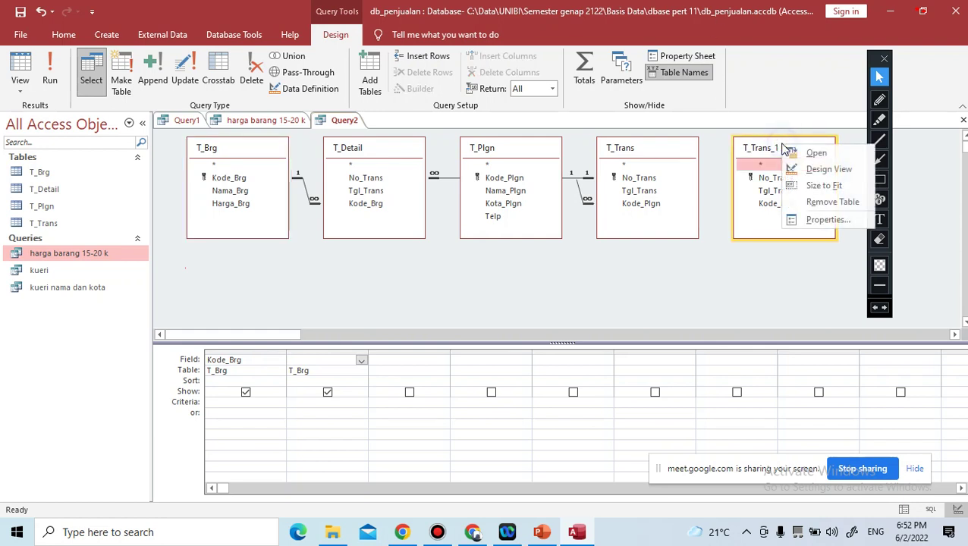
click(834, 203)
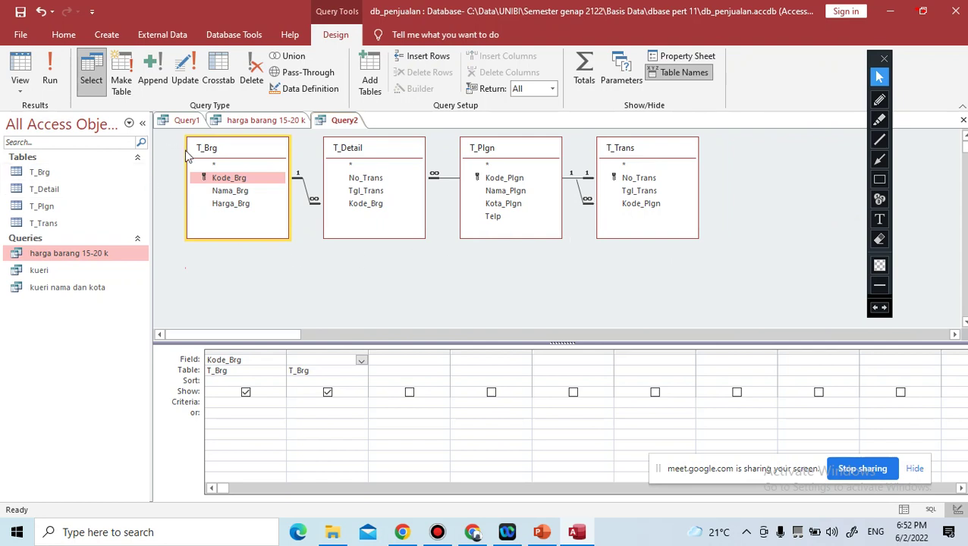
Step: Clear the leftover table entry in the second grid column and add the Nama_Brg field from T_Brg there
click(322, 369)
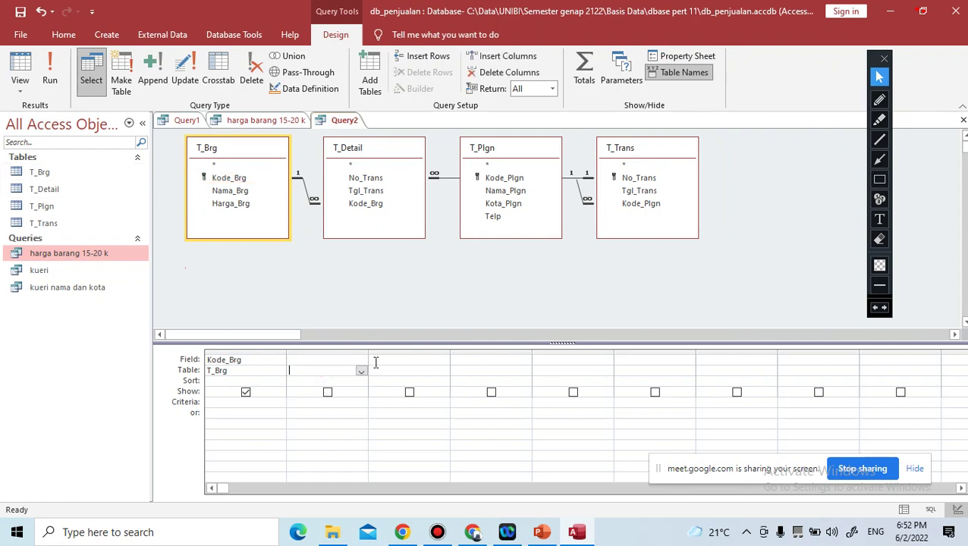
click(232, 372)
double_click(230, 190)
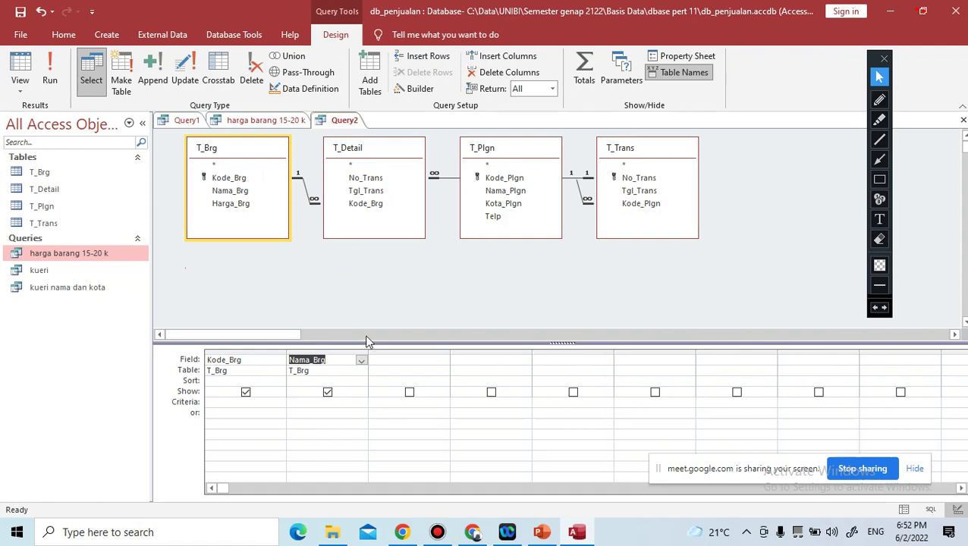
Step: Check the criterion on the PowerPoint slide and enter Like "cu*" as the Nama_Brg criterion in the Access query
click(541, 532)
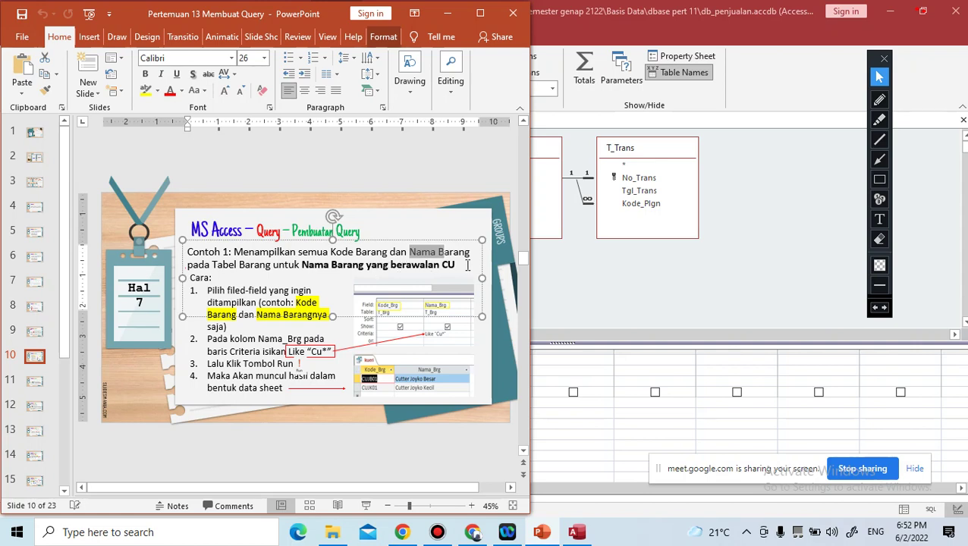
click(596, 306)
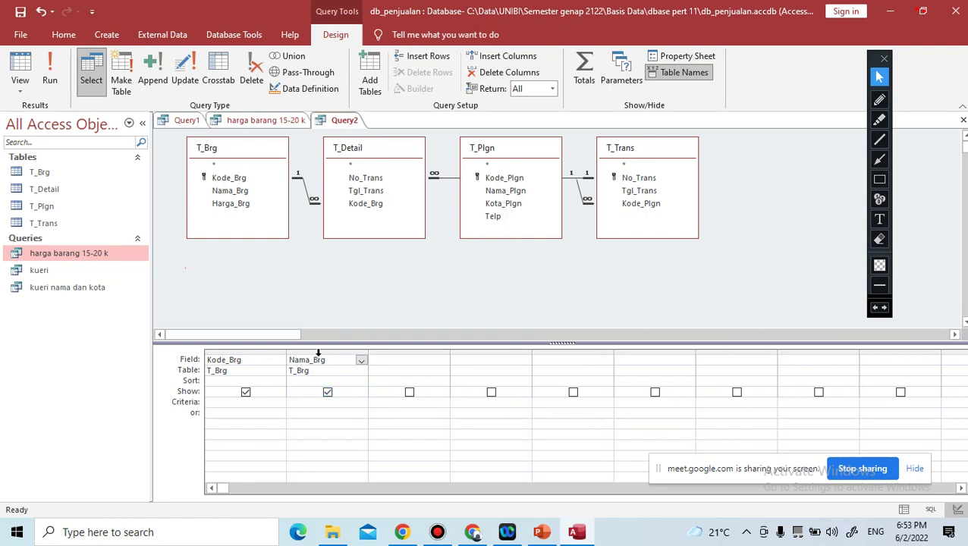
click(299, 404)
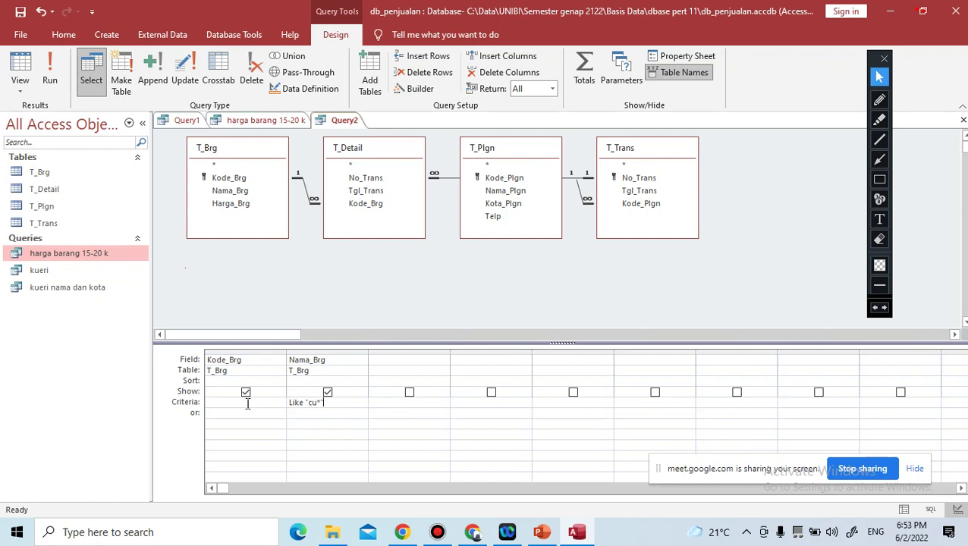
click(247, 360)
click(333, 360)
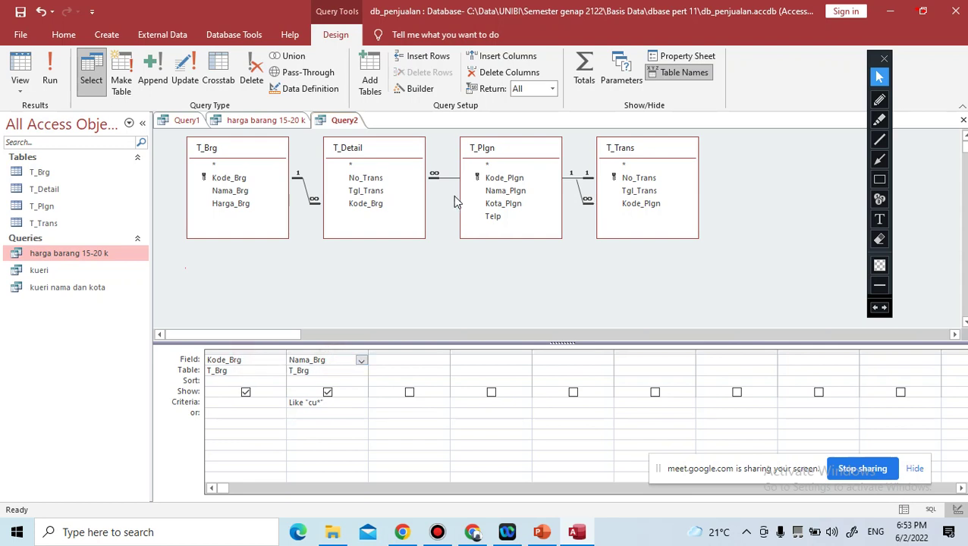
Step: Switch to Google Meet, admit the participant waiting to join the call, and return to the Access query
key(alt+Tab)
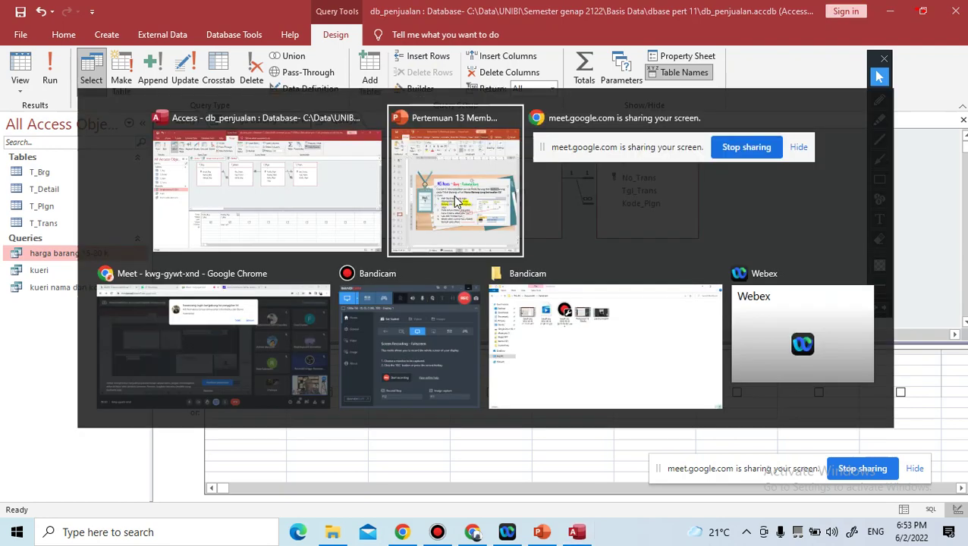
key(alt+Tab)
key(alt+Tab)
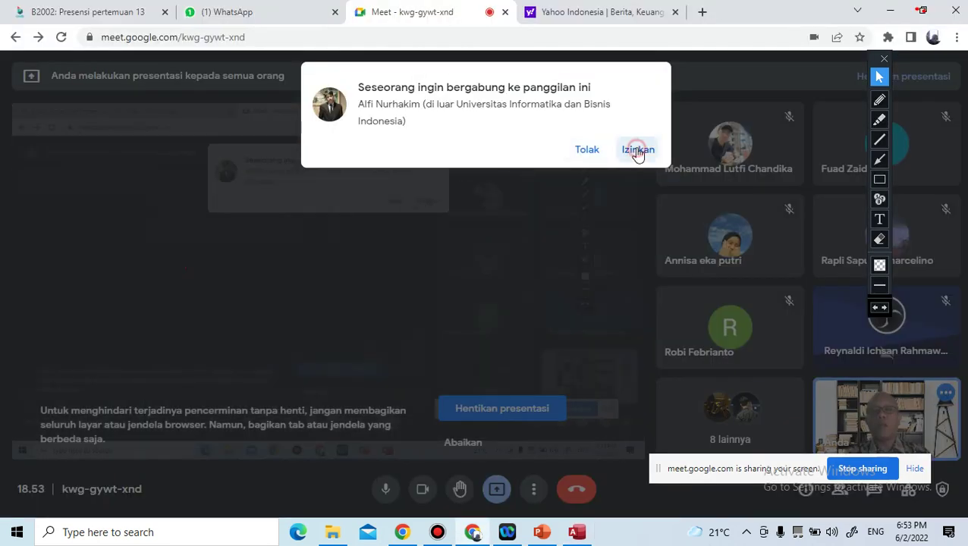
click(637, 150)
key(alt+Tab)
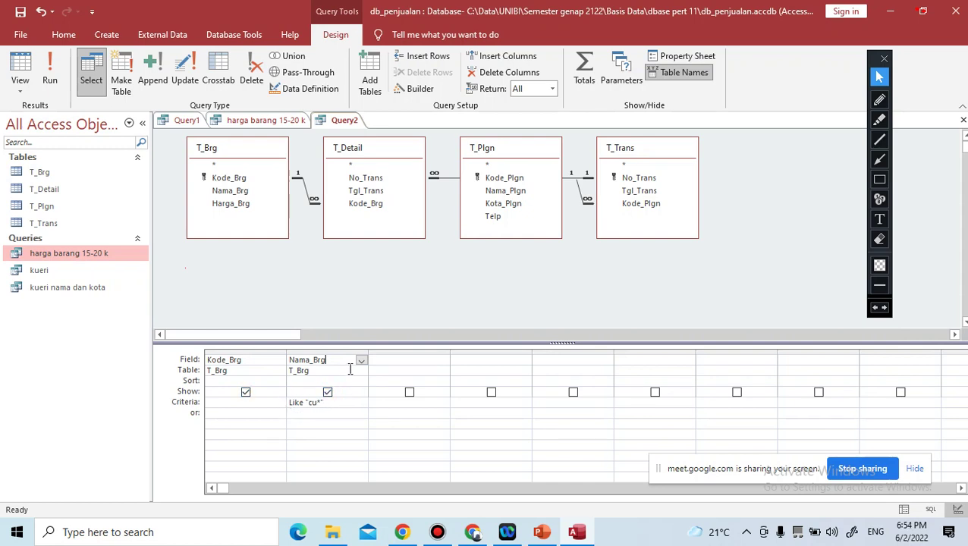
Step: Review the Contoh 1 instructions on the PowerPoint slide and return to the Access query design
key(alt+Tab)
key(alt+Tab)
key(Tab)
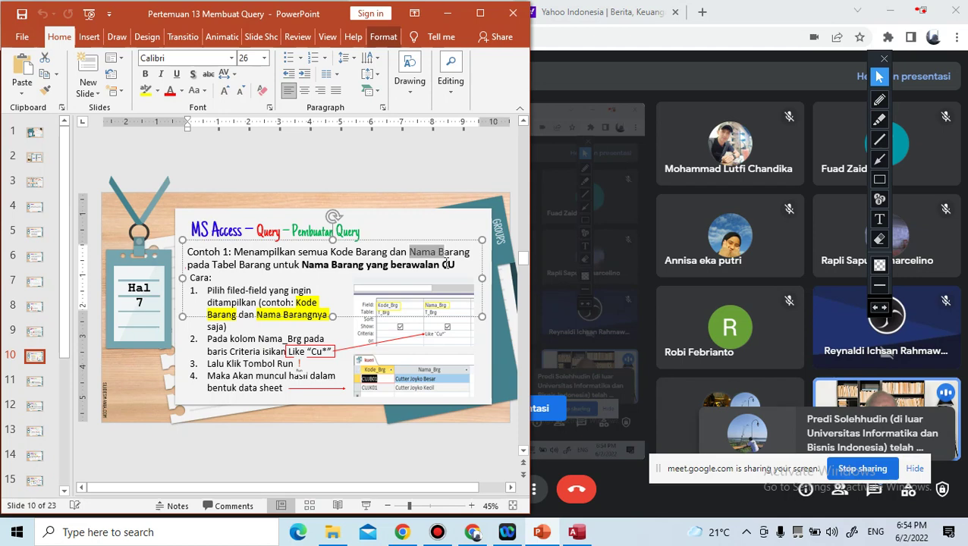
key(alt+Tab)
key(alt+Tab)
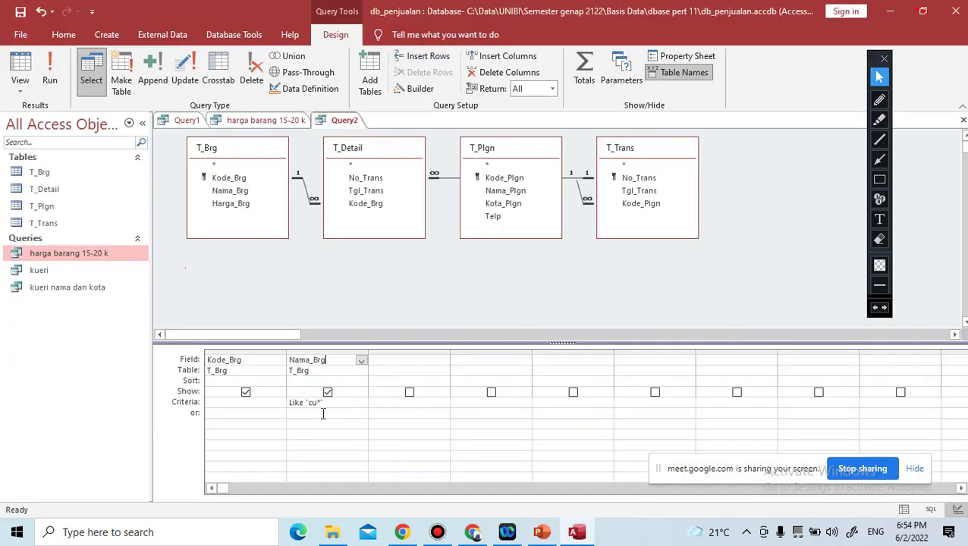
Step: Run the query and compare its datasheet with the example result on the PowerPoint slide
click(58, 63)
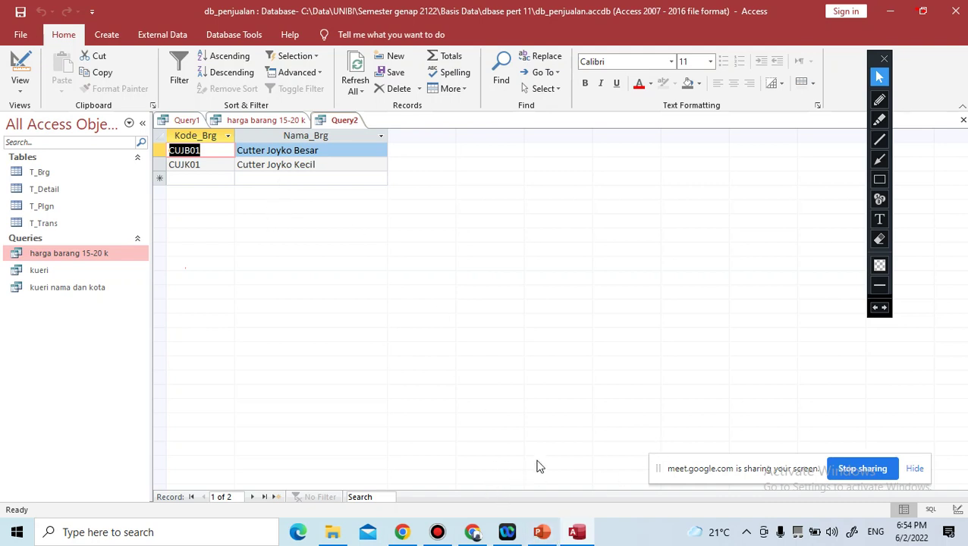
click(541, 532)
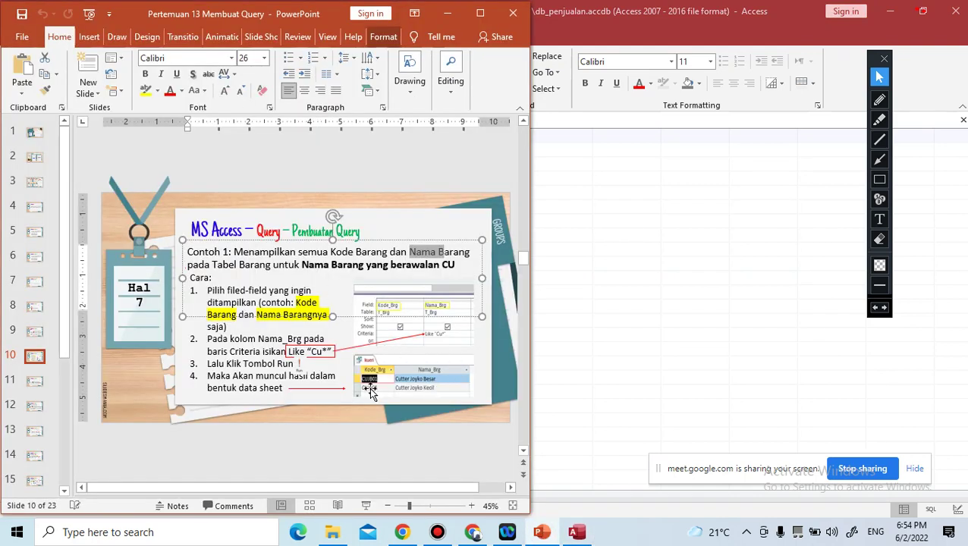
click(640, 296)
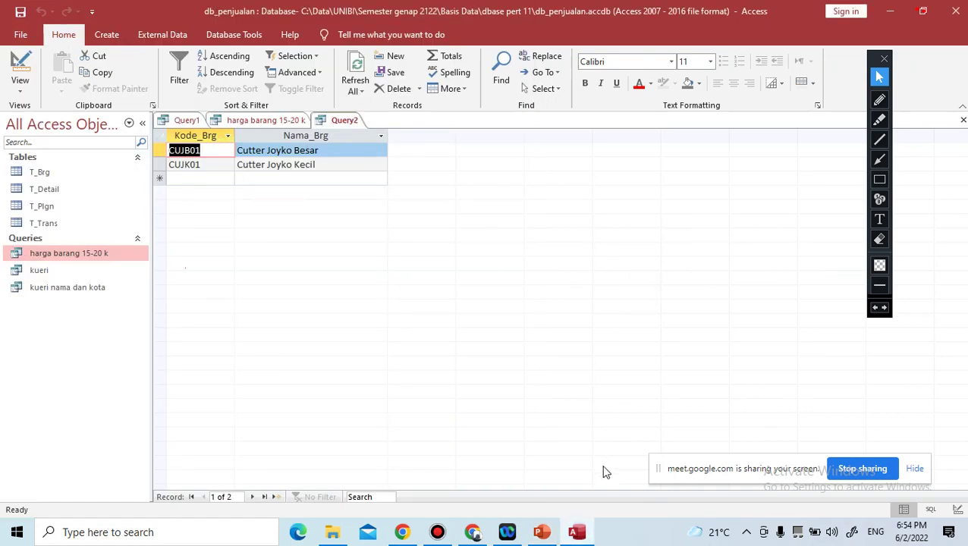
click(547, 527)
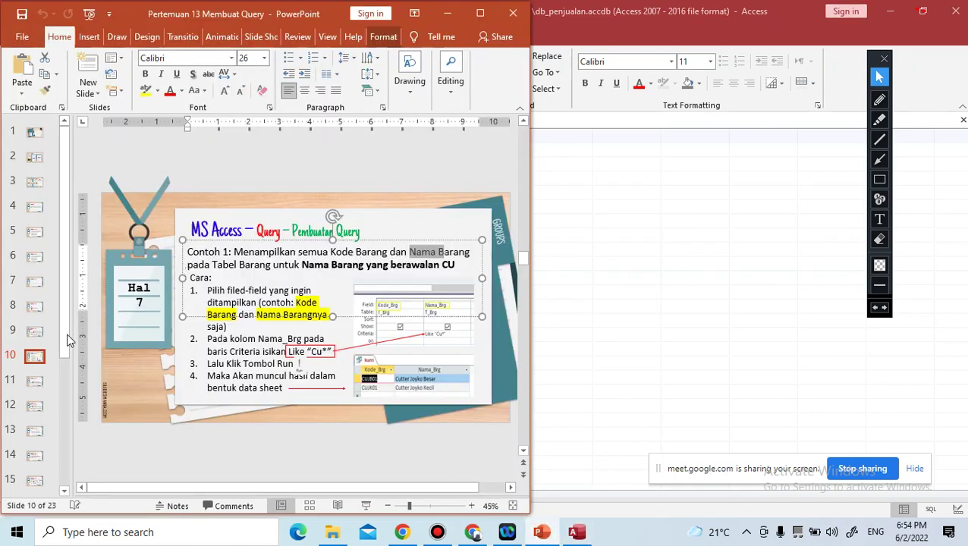
Step: Review the Design, Datasheet and SQL View options on slide 9, switch to Access, and show the query in Datasheet View
click(38, 334)
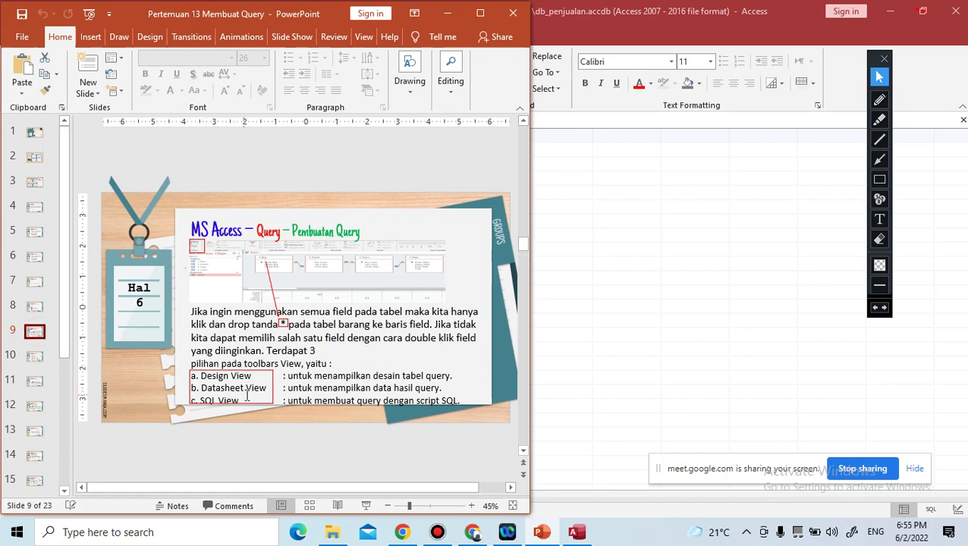
click(544, 533)
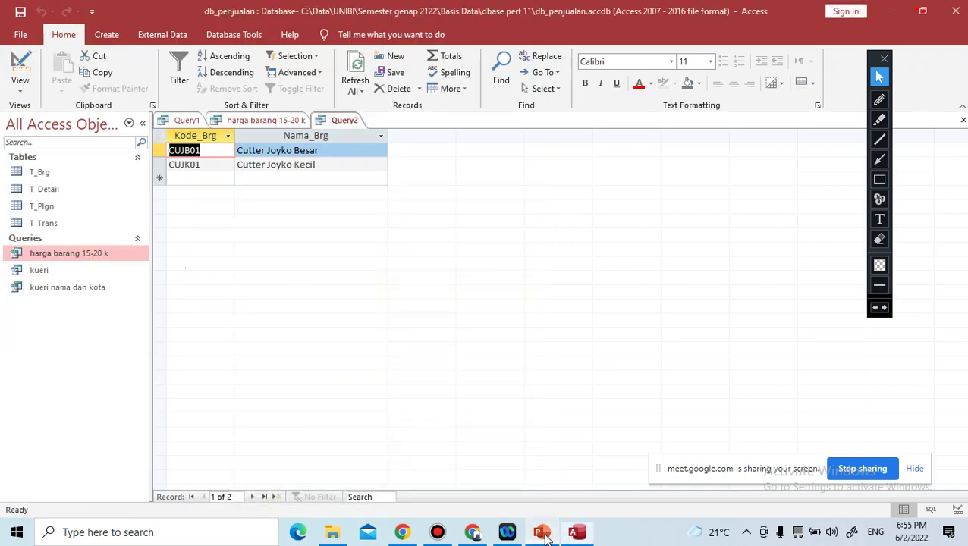
click(20, 87)
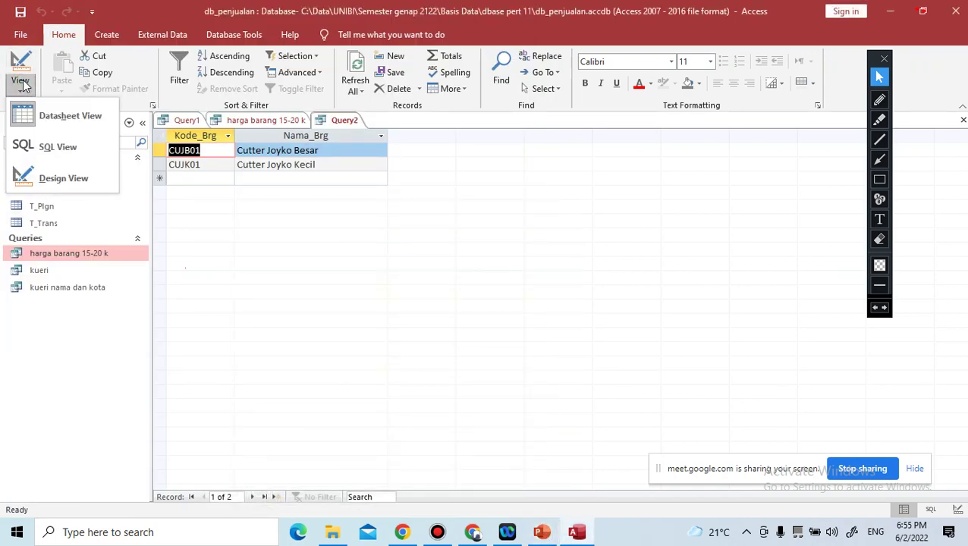
click(70, 115)
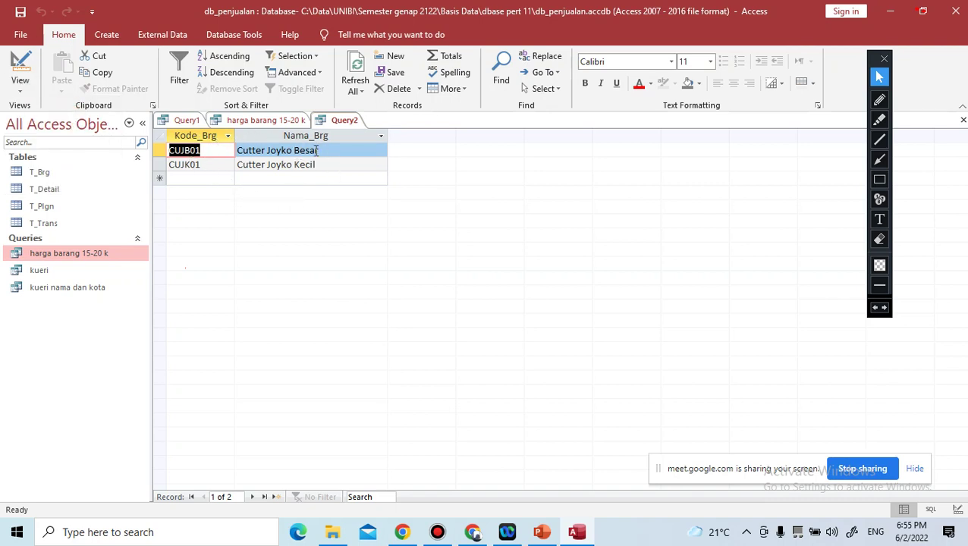
Step: Show the query in SQL View, examine its SELECT statement, and return to the Contoh 1 slide in PowerPoint
click(22, 92)
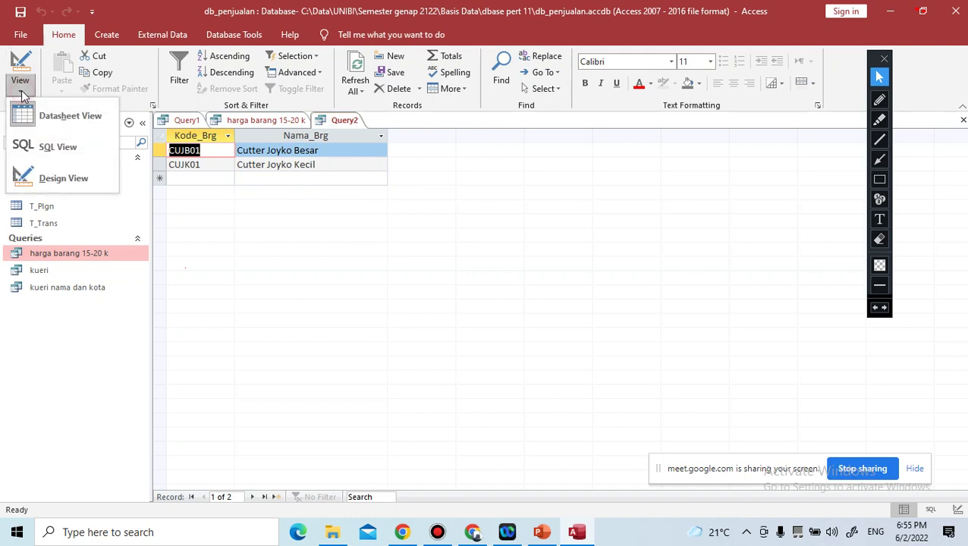
click(64, 149)
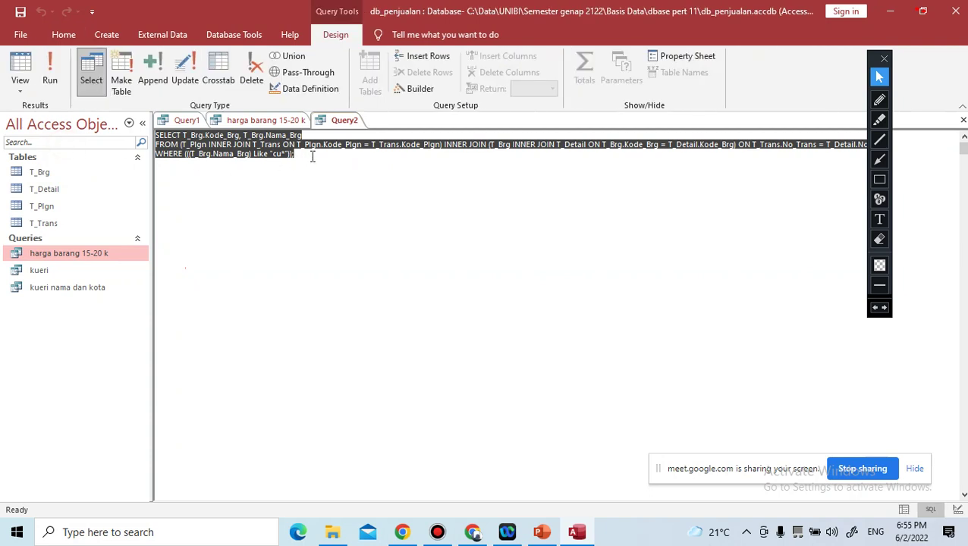
click(312, 156)
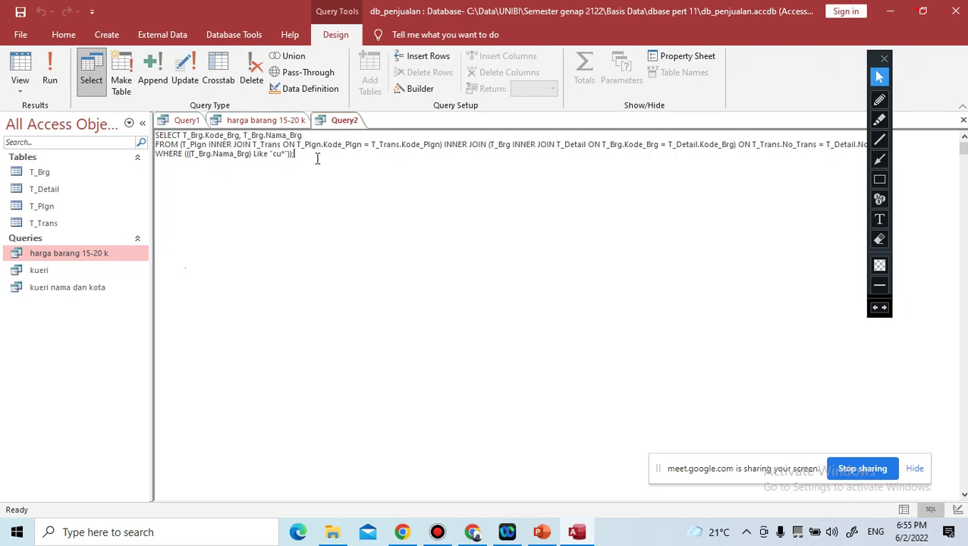
drag(310, 156, 156, 135)
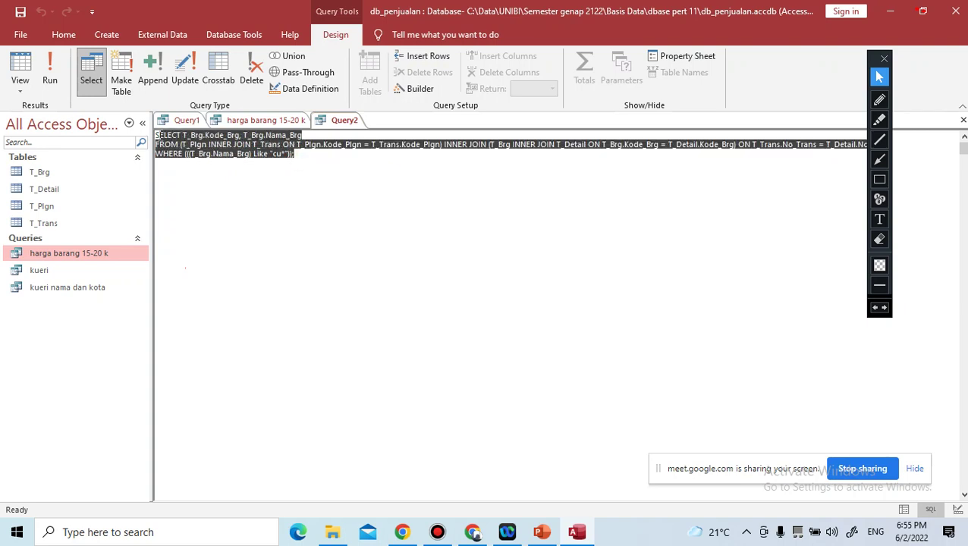
click(285, 255)
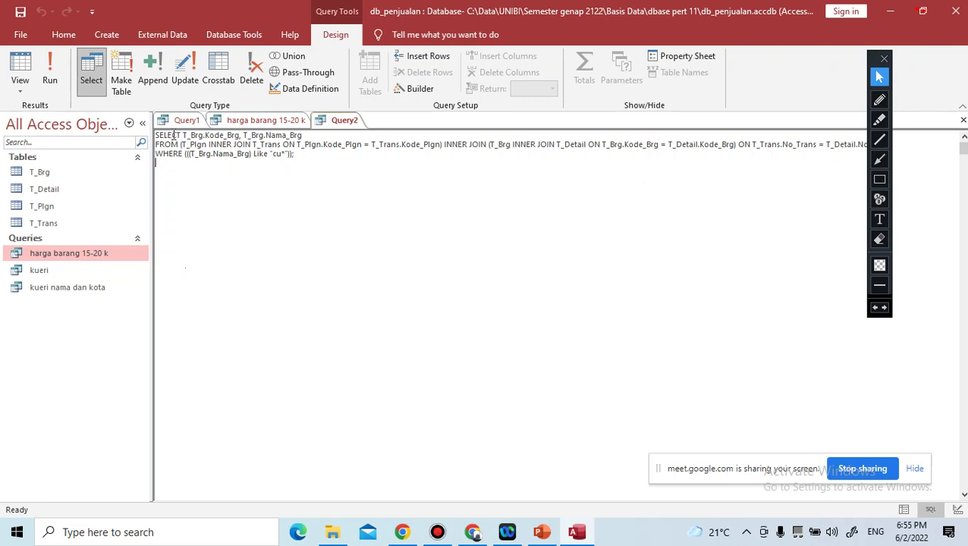
click(542, 532)
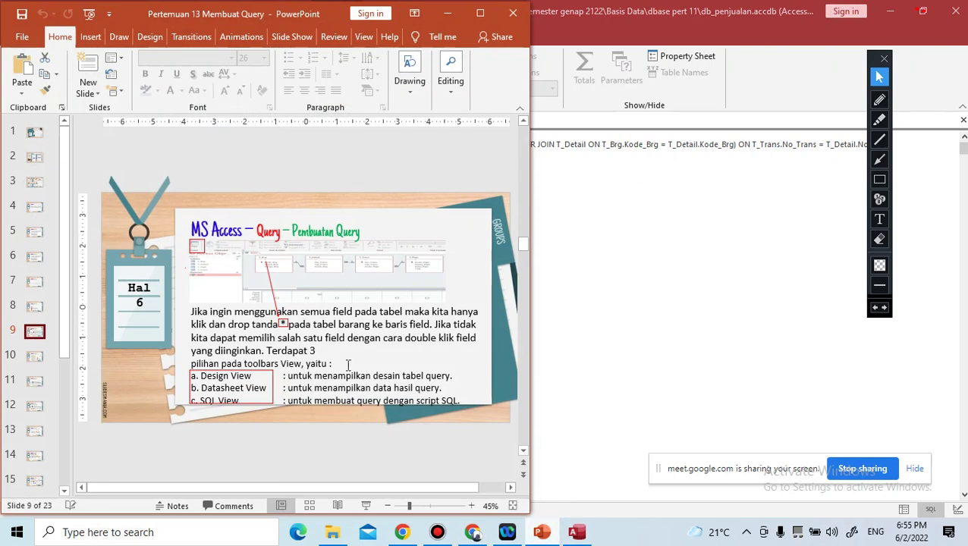
click(35, 356)
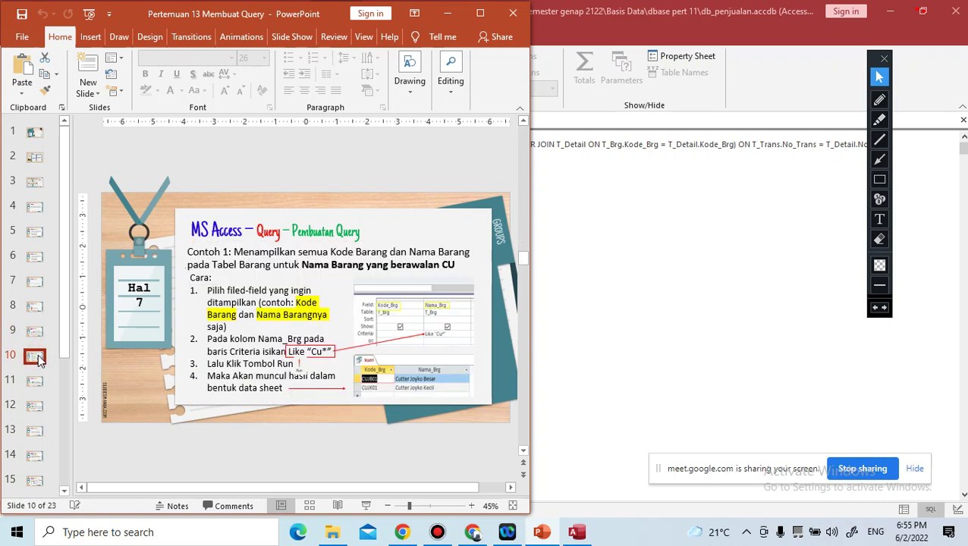
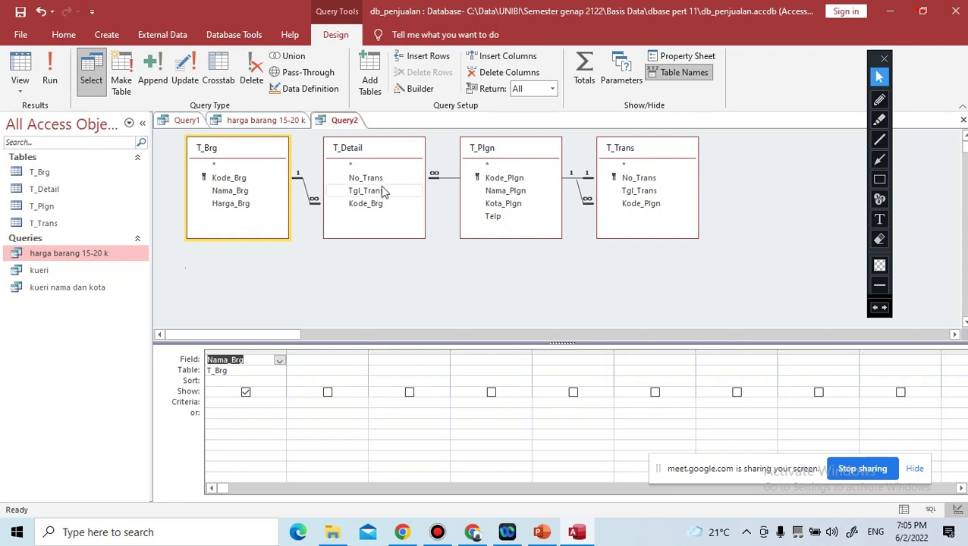
Step: Add Harga_Brg from T_Brg to the query and check the Contoh 2 field list on the PowerPoint slide
double_click(227, 204)
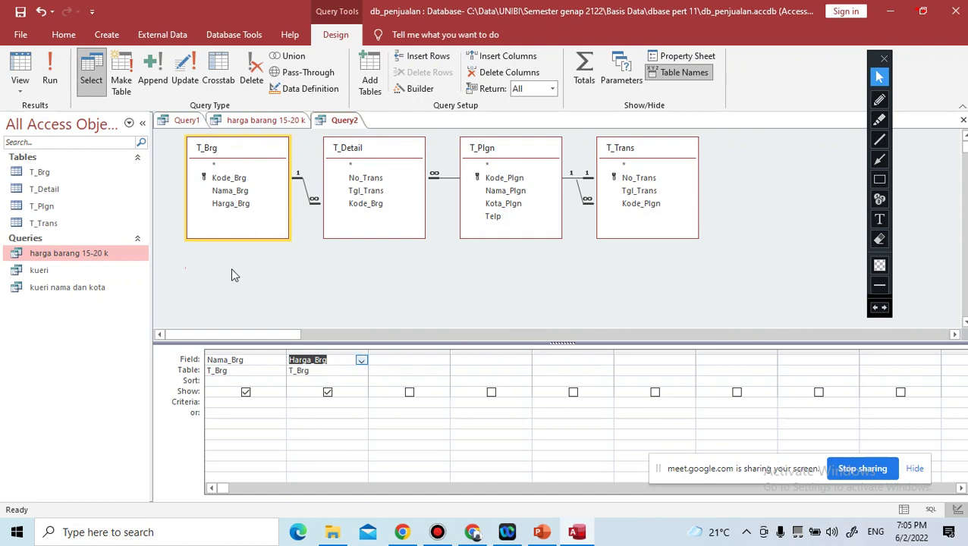
key(alt+Tab)
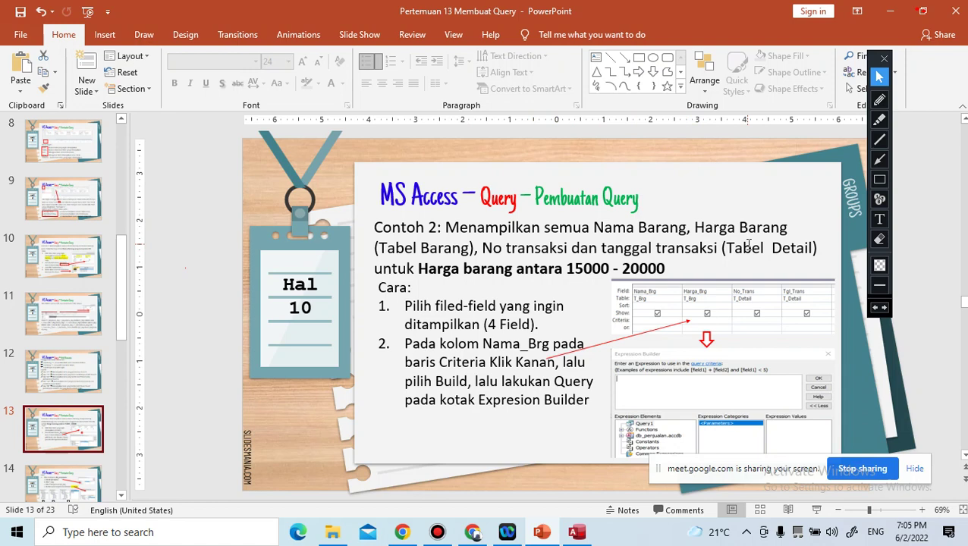
key(alt+Tab)
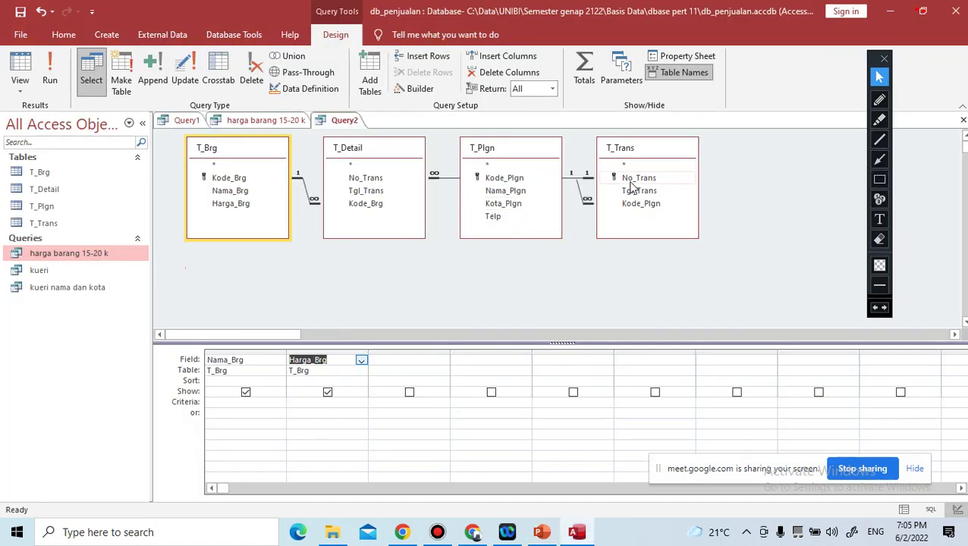
Step: Add No_Trans and Tgl_Trans from T_Trans to the query, replacing the duplicate No_Trans column with Tgl_Trans
click(673, 151)
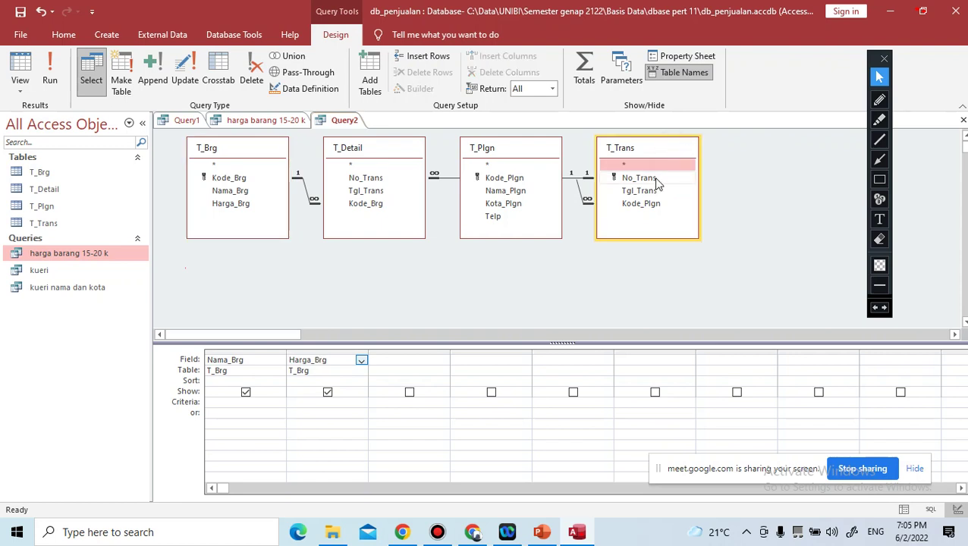
double_click(640, 177)
double_click(640, 178)
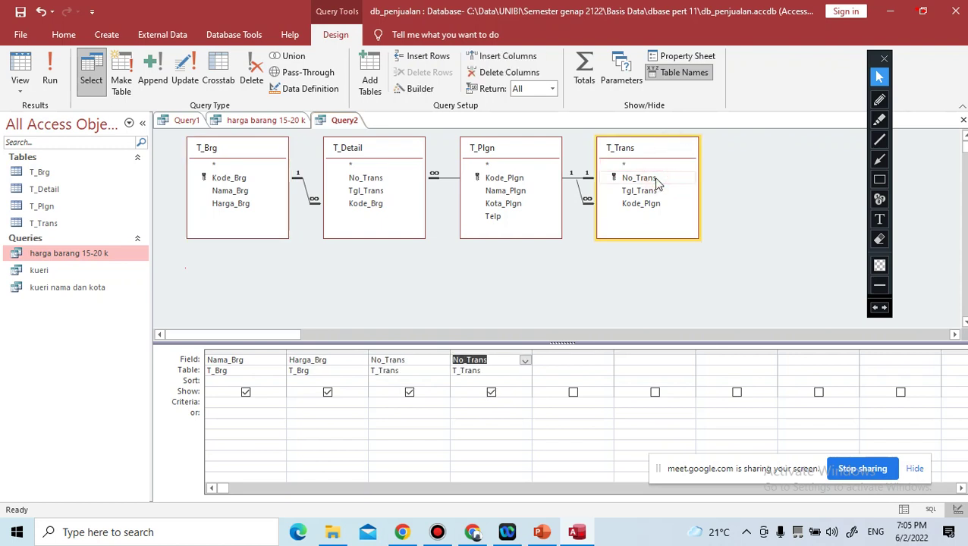
key(Delete)
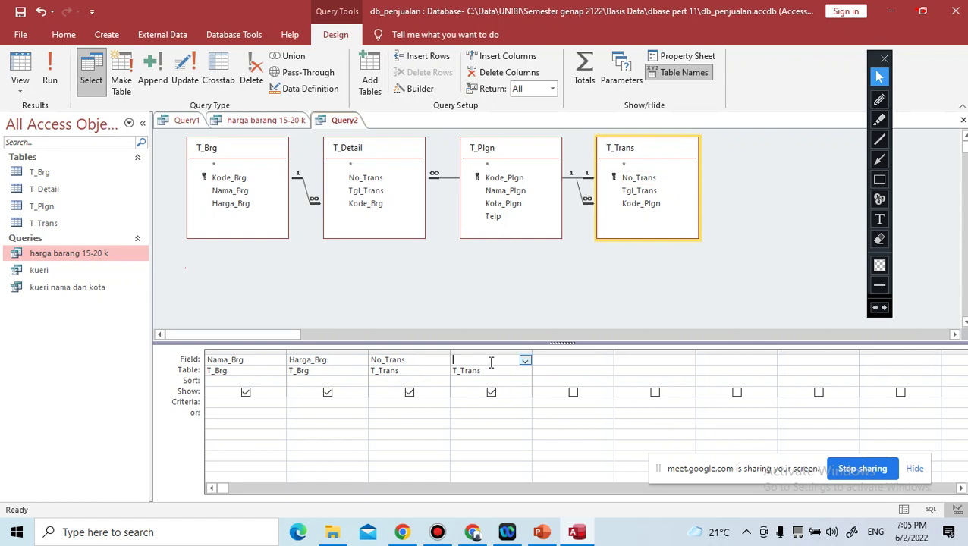
click(649, 322)
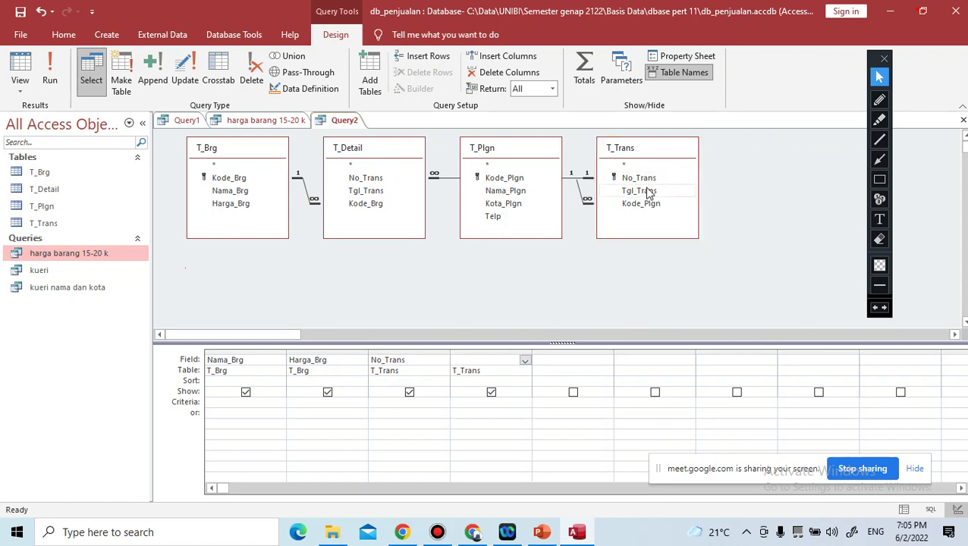
double_click(645, 191)
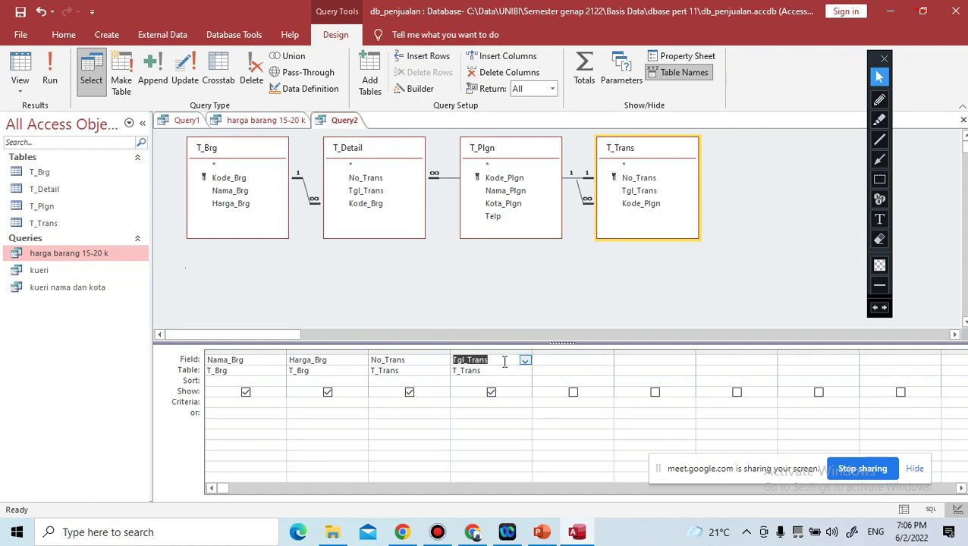
Step: Check the Contoh 2 price condition on the PowerPoint slide and open the Expression Builder for the Harga_Brg criterion in Access
key(alt+Tab)
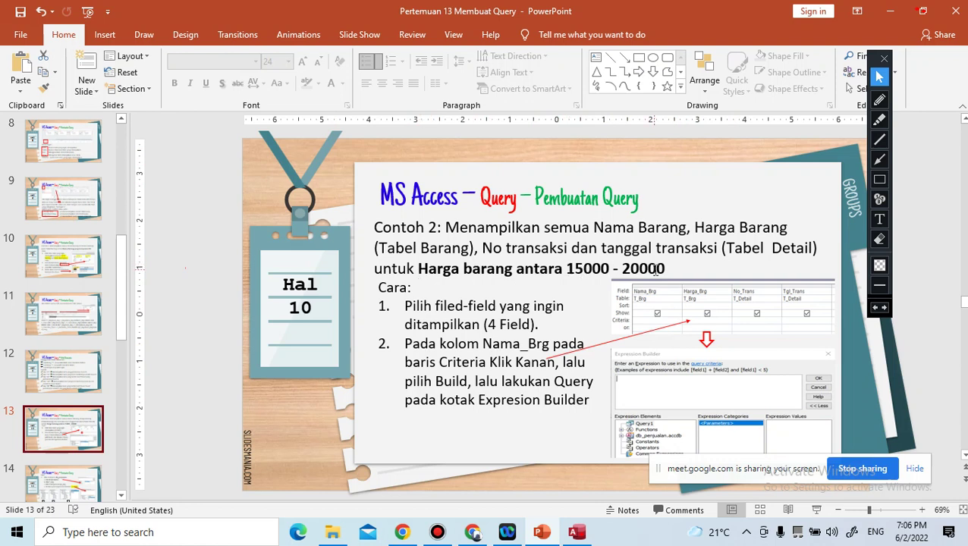
key(alt+Tab)
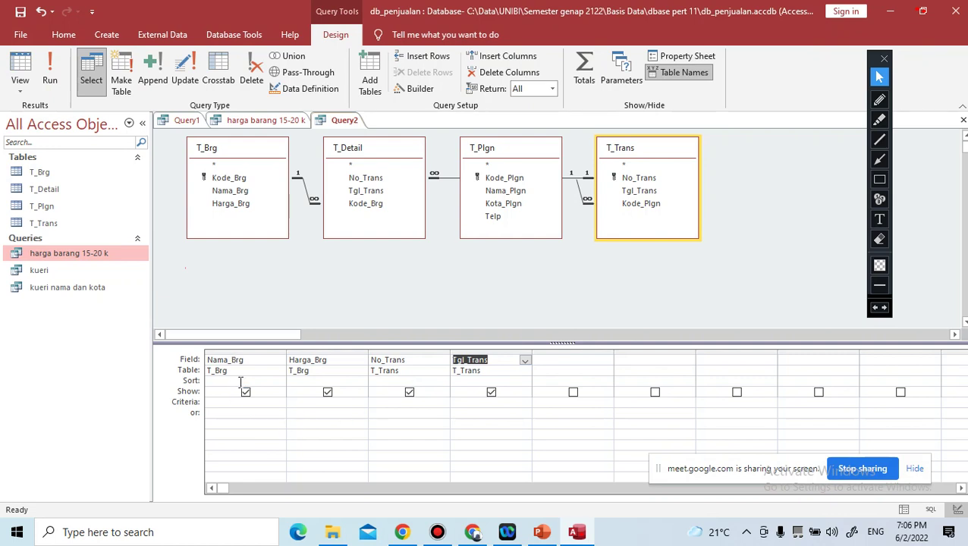
click(347, 359)
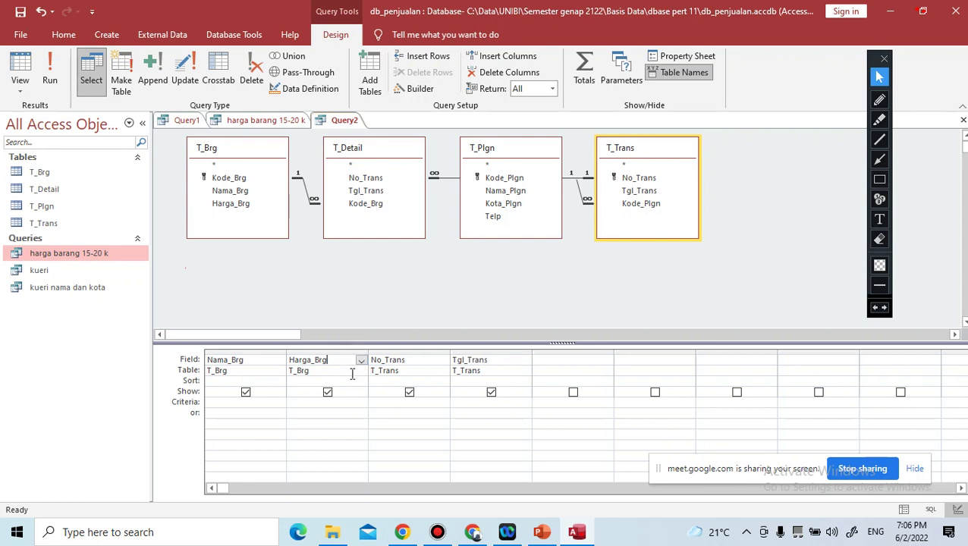
click(301, 403)
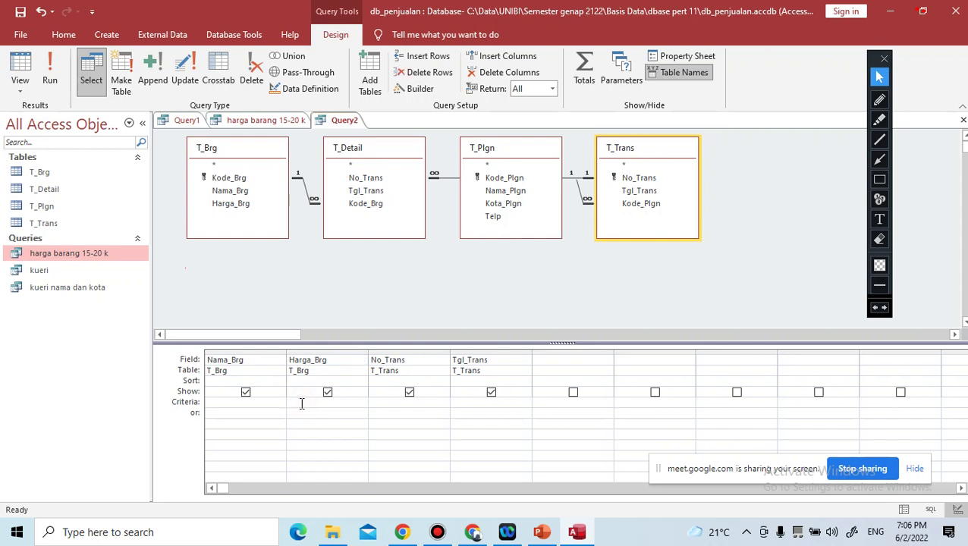
right_click(301, 403)
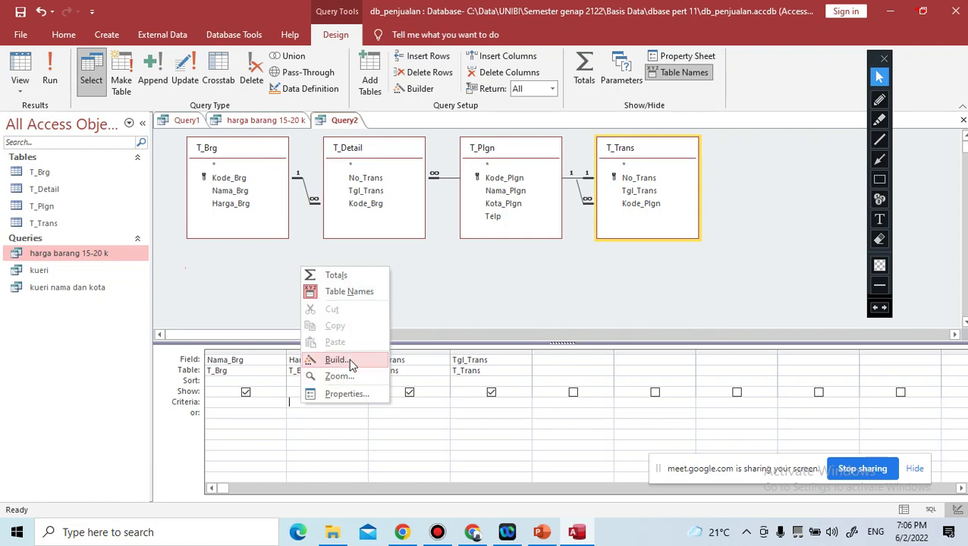
click(335, 360)
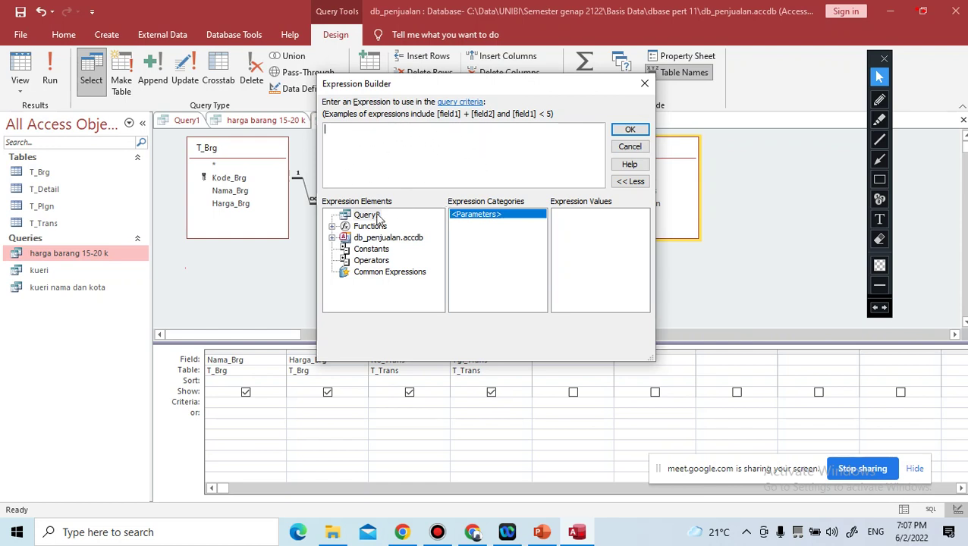
Step: Insert the Harga_Brg field of the T_Brg table into the expression and add the condition >=15000
drag(459, 86, 607, 76)
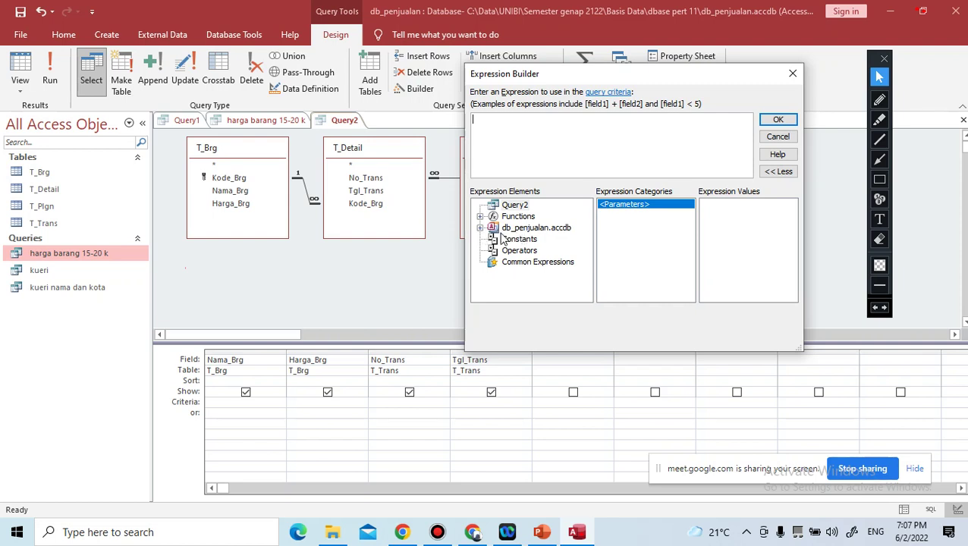
double_click(509, 231)
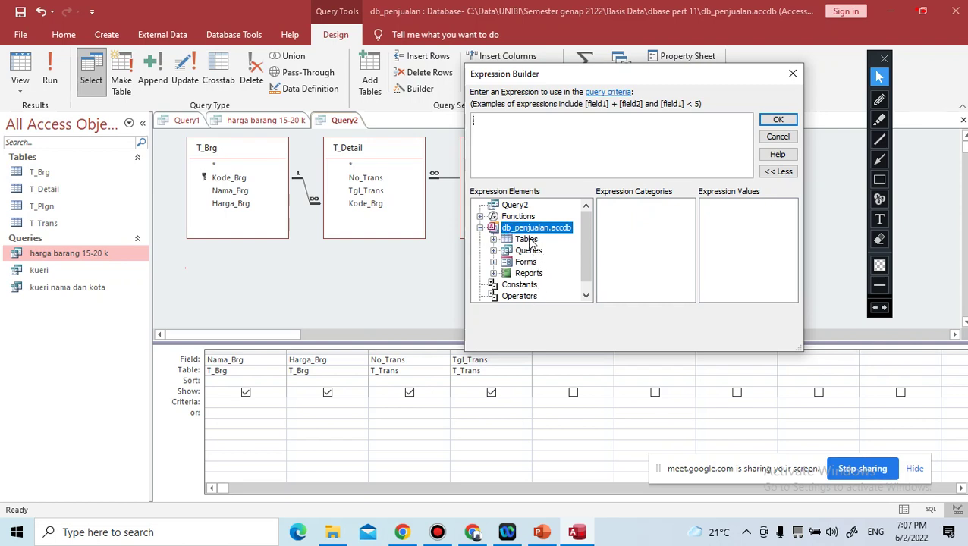
click(526, 240)
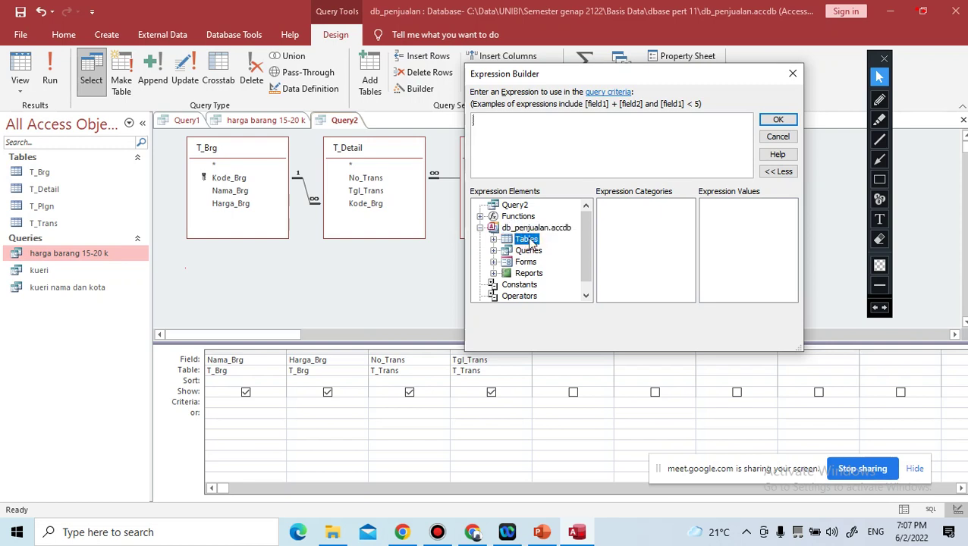
double_click(528, 240)
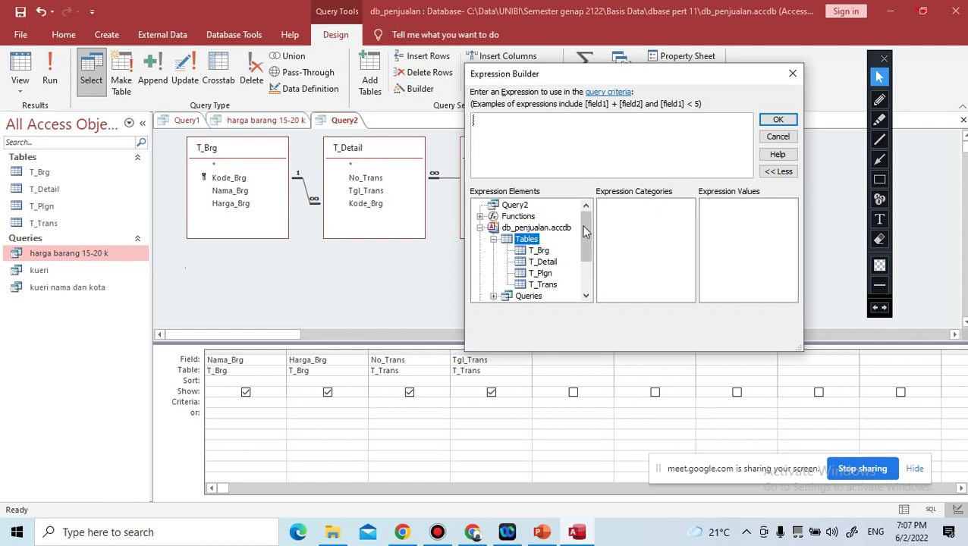
click(540, 251)
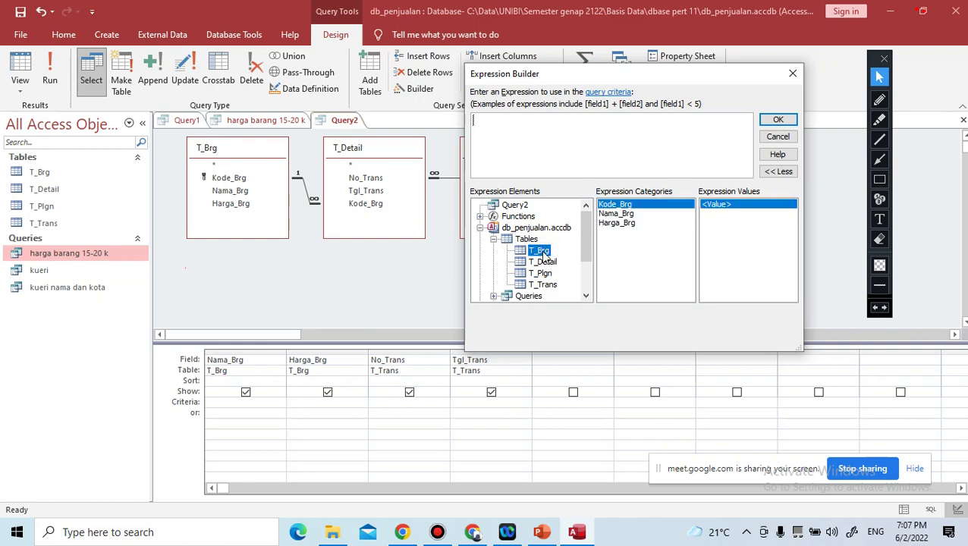
double_click(620, 227)
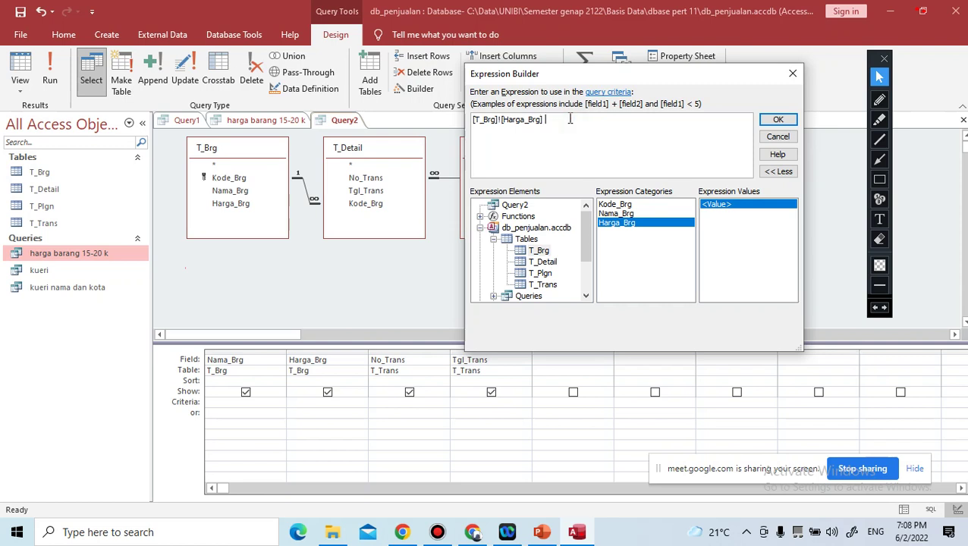
text(>=15000)
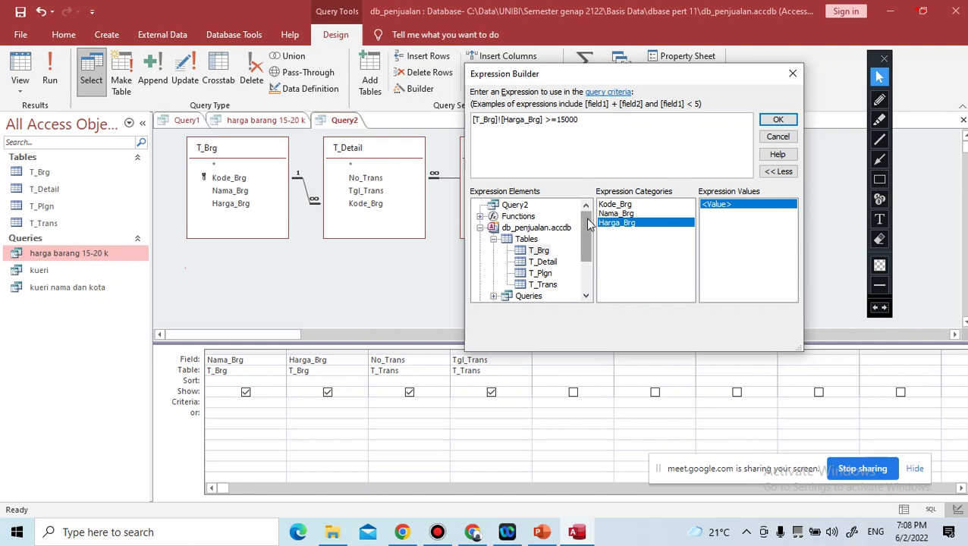
Step: Append the logical And operator to the expression after the >=15000 condition
drag(588, 223, 588, 252)
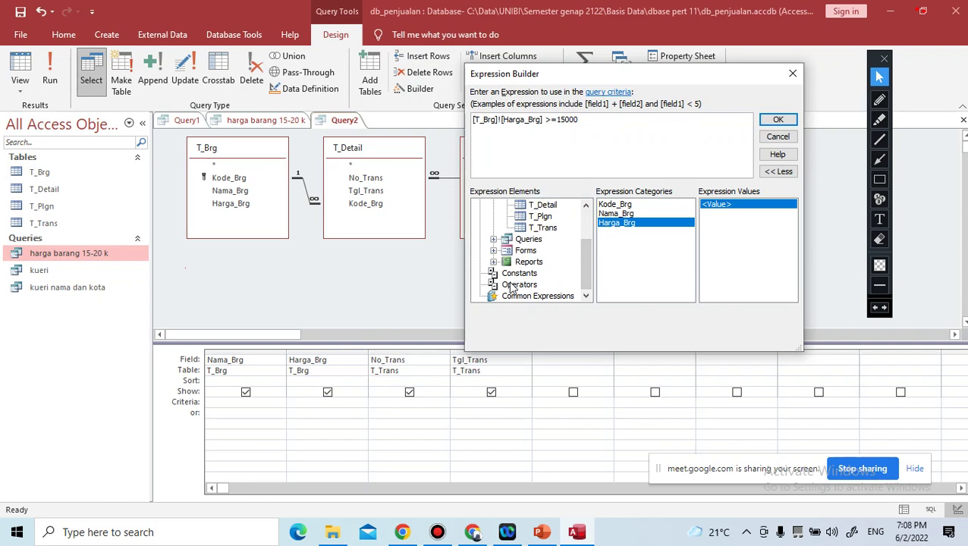
click(513, 285)
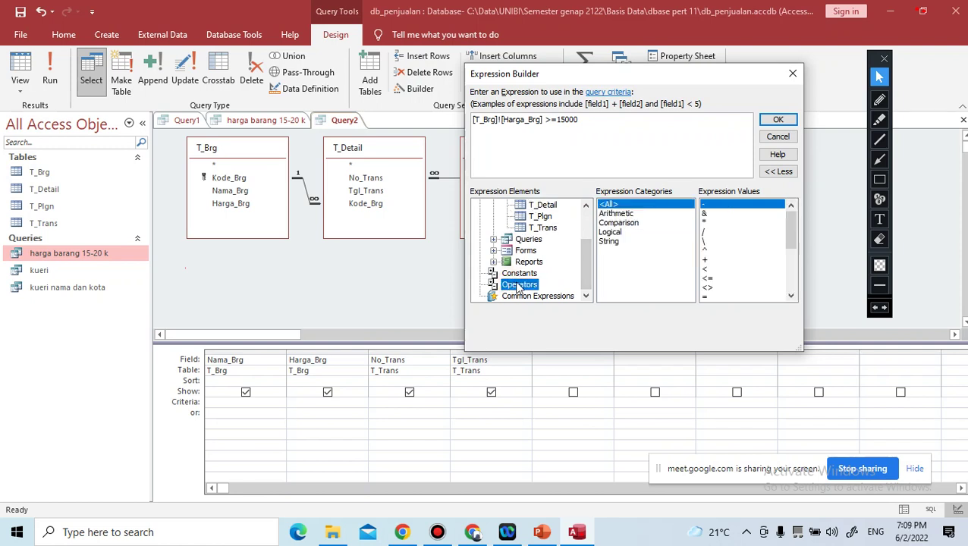
click(609, 233)
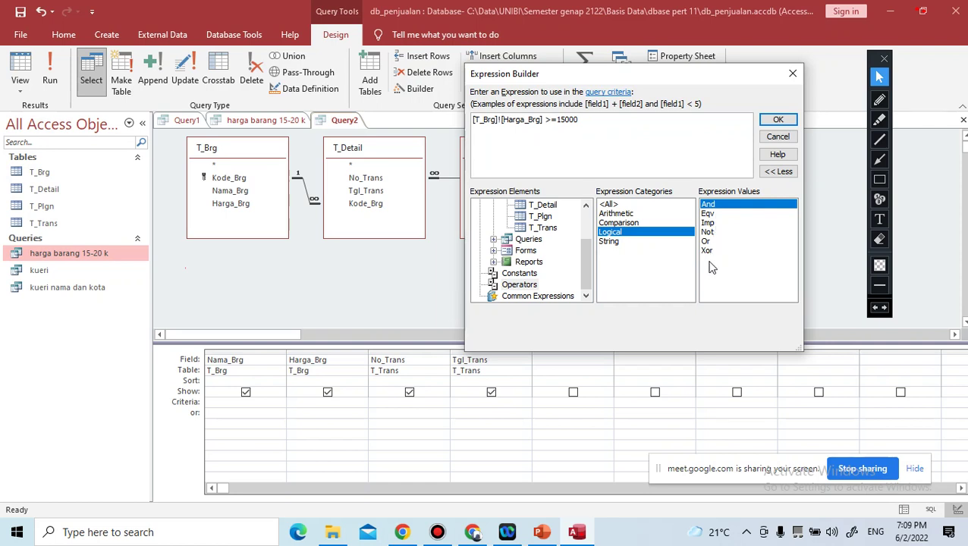
double_click(718, 206)
click(609, 119)
Step: Insert the Harga_Brg field of T_Brg after And, add the condition <=20000 and accept the expression as the Harga_Brg criterion
drag(584, 264, 581, 242)
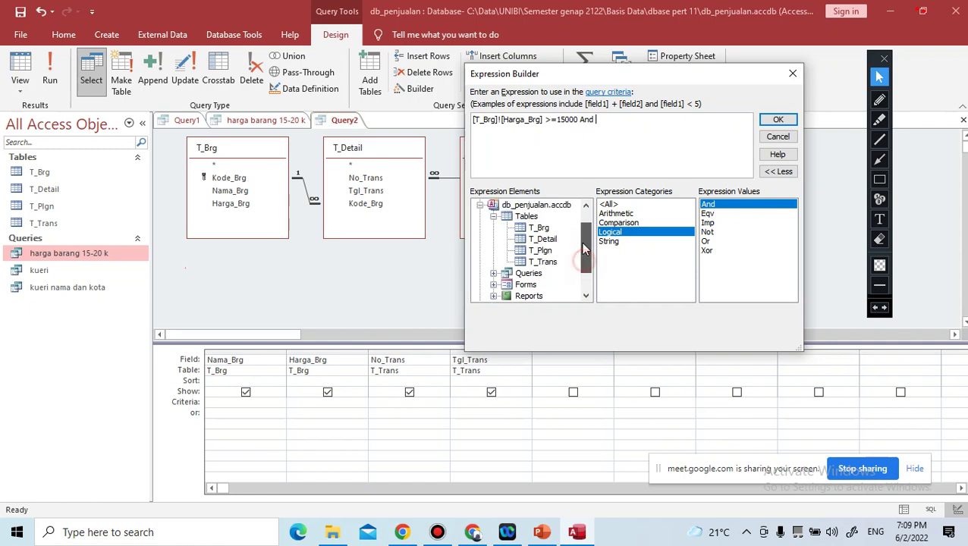
click(543, 228)
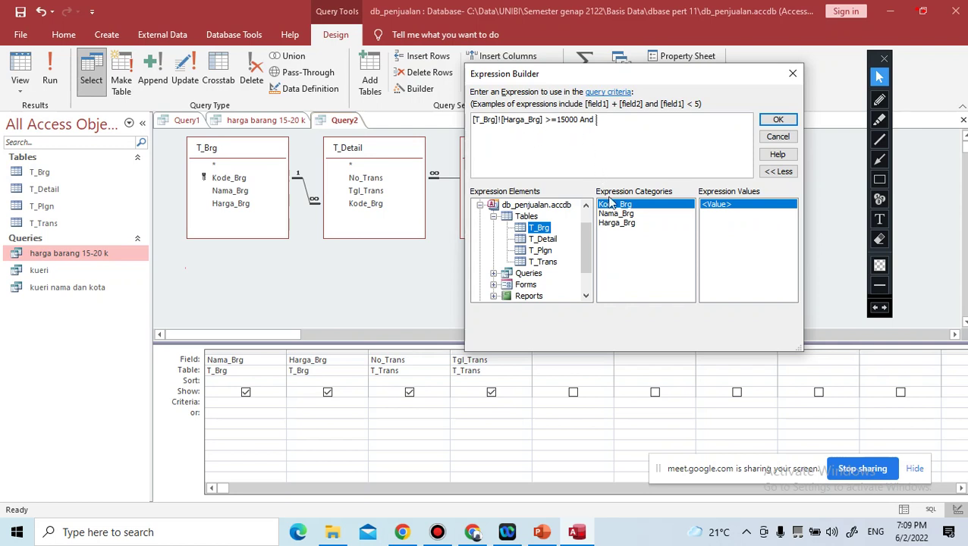
double_click(619, 223)
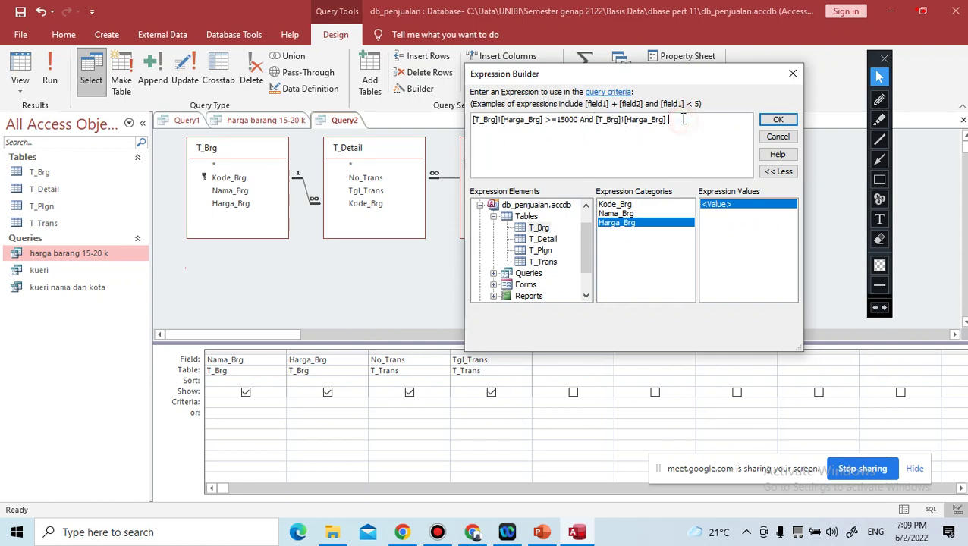
text(<=20000)
click(579, 120)
click(781, 122)
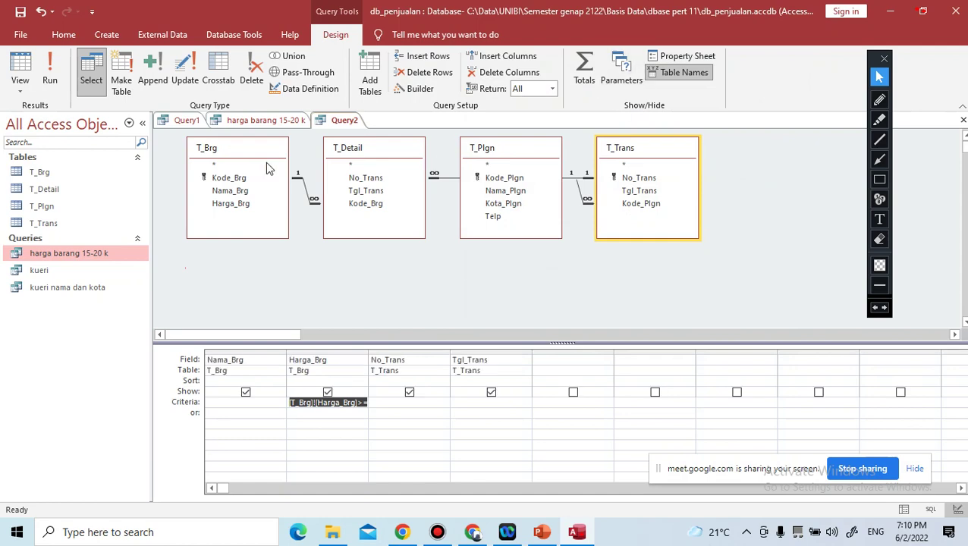
Step: Run the query, review its Harga_Brg, No_Trans and Tgl_Trans columns, and switch to PowerPoint to compare them with the Contoh 2 slide
click(48, 78)
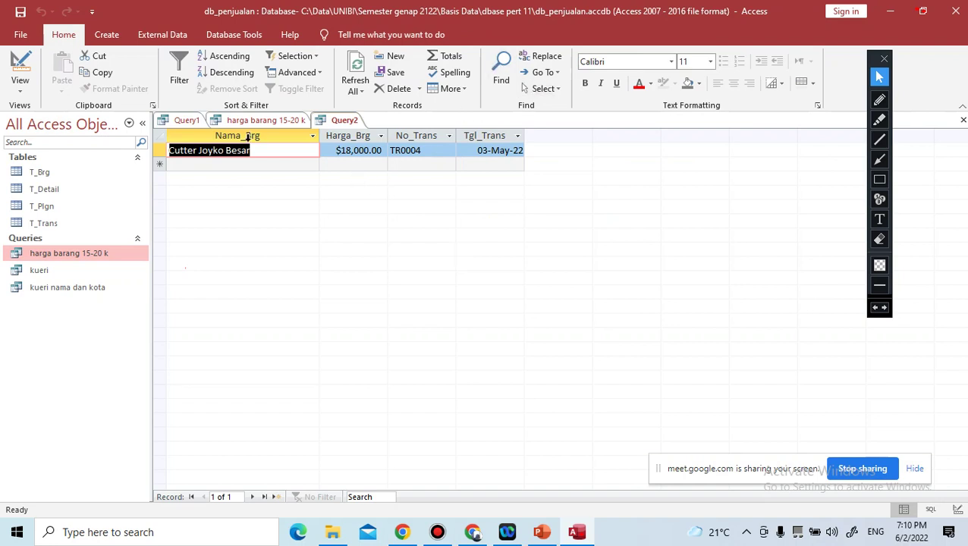
click(335, 135)
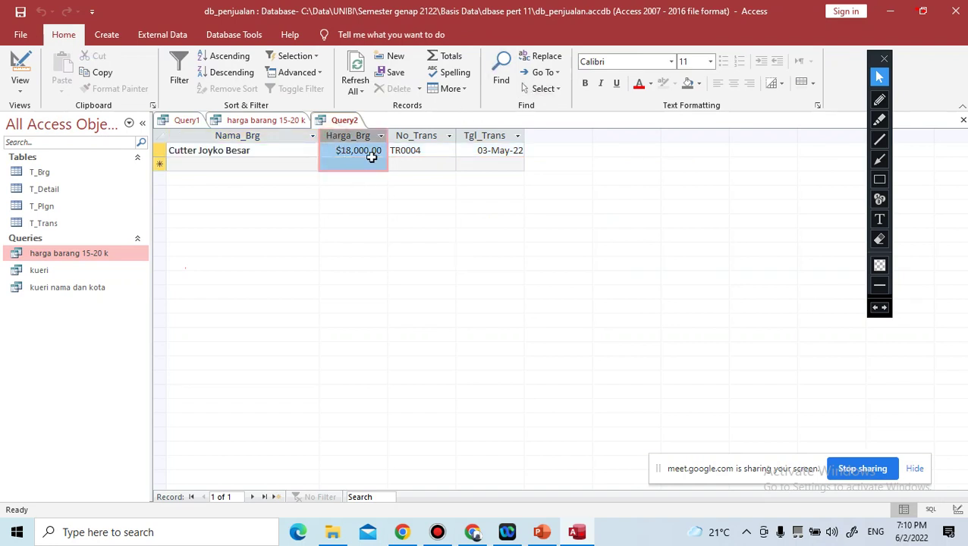
click(433, 135)
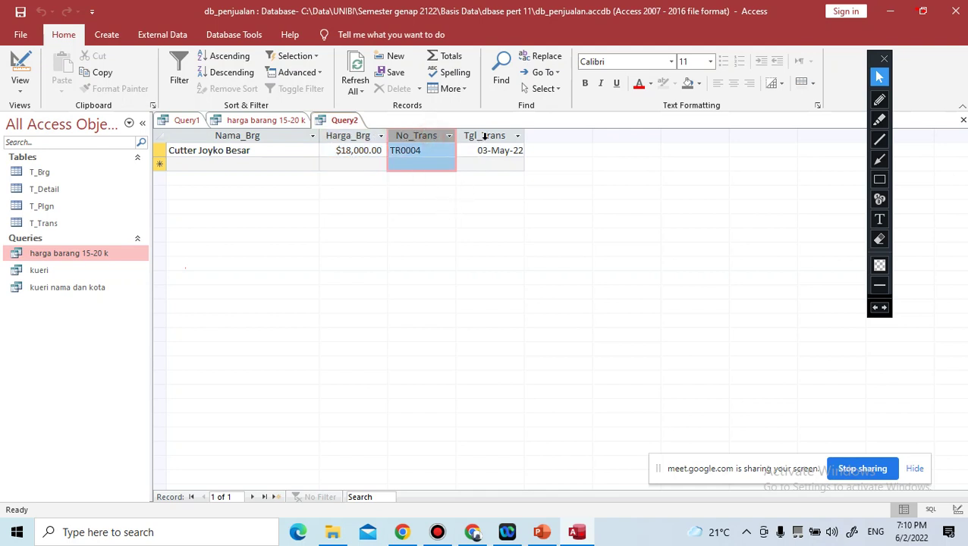
click(484, 138)
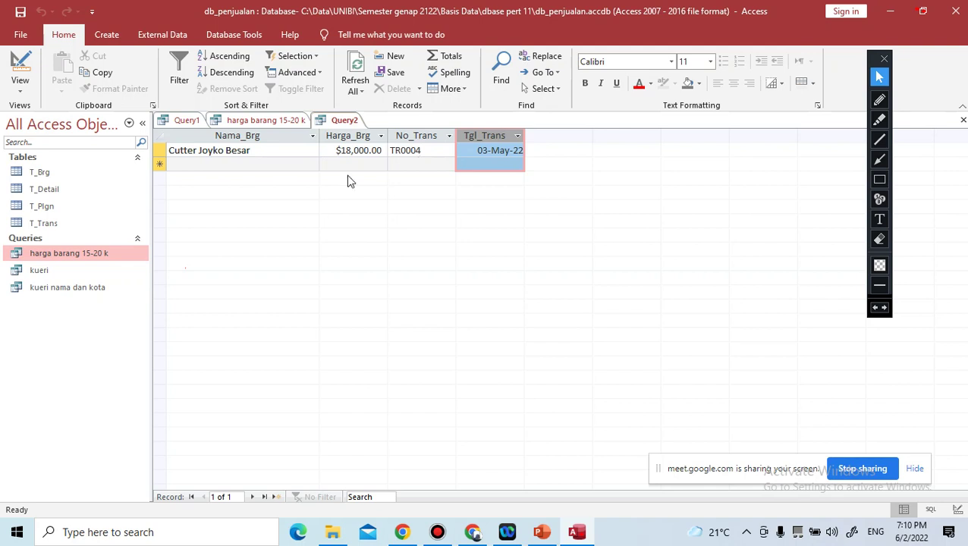
click(362, 137)
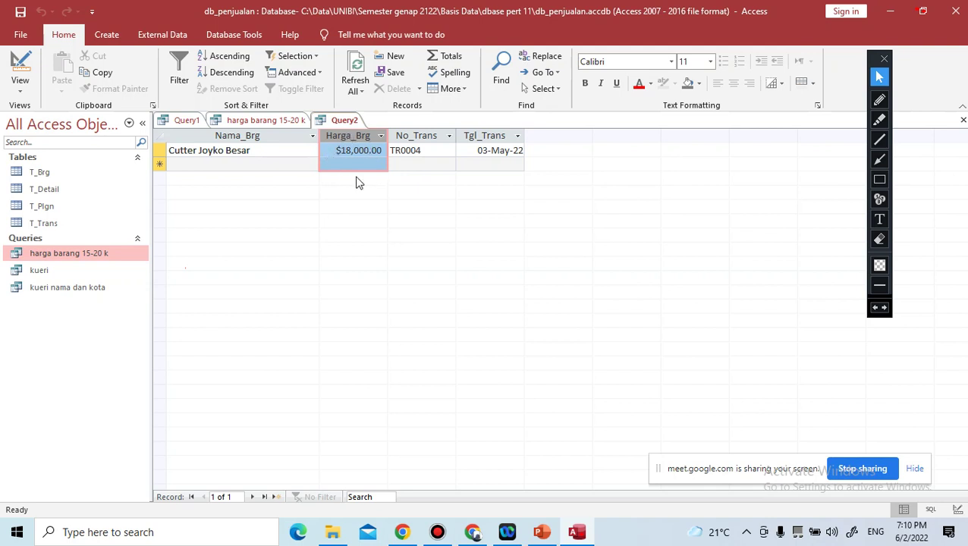
click(540, 532)
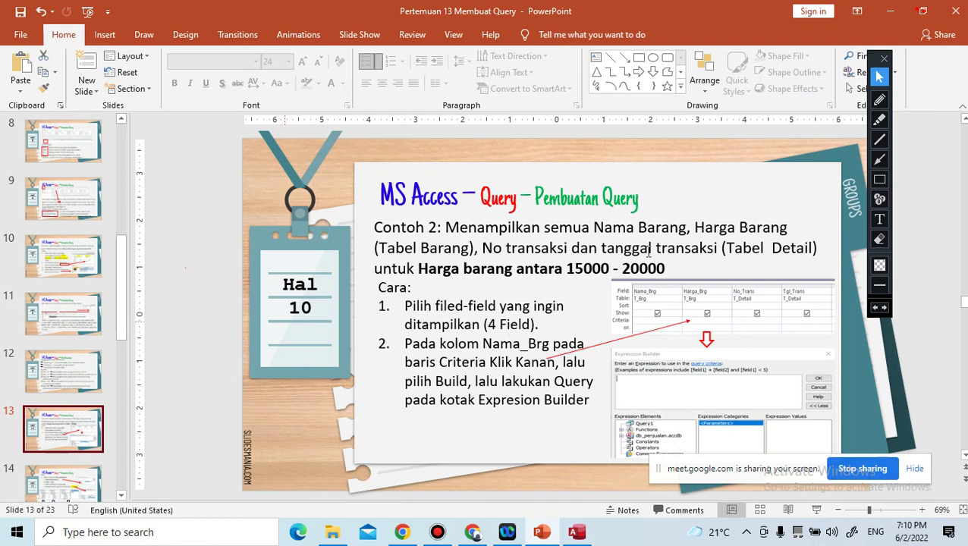
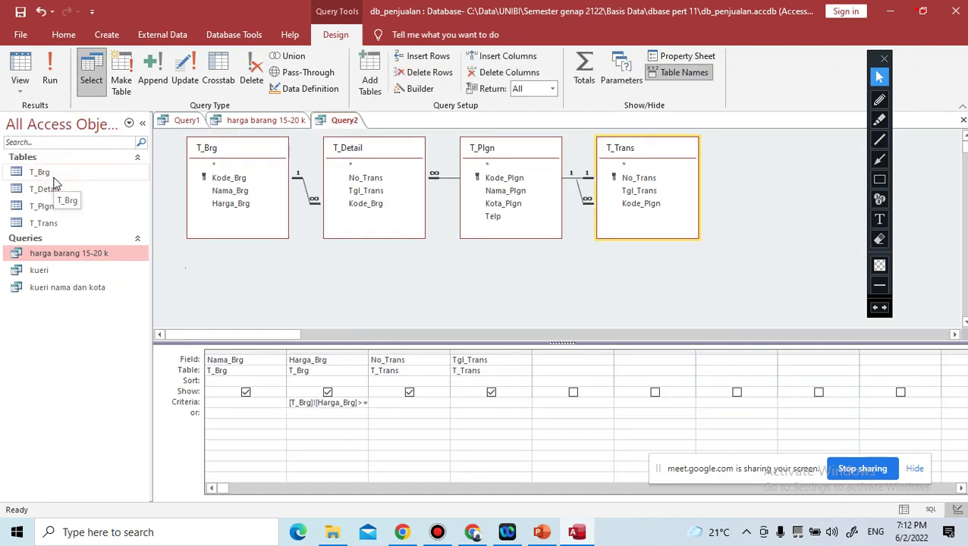
Step: Clear the Nama_Brg, Harga_Brg, No_Trans and Tgl_Trans columns from the Query2 design grid in Access
drag(249, 361, 162, 370)
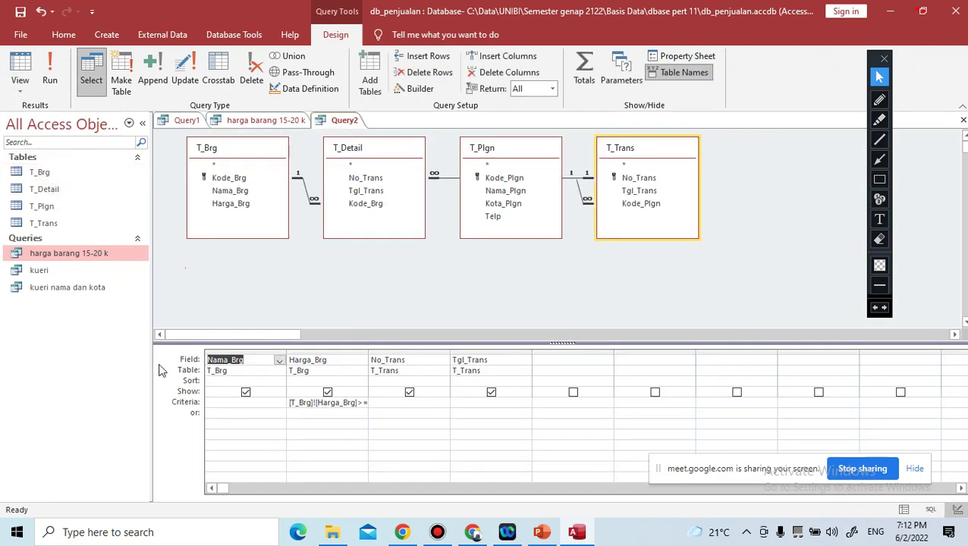
key(Delete)
double_click(338, 361)
key(Delete)
double_click(426, 361)
key(Delete)
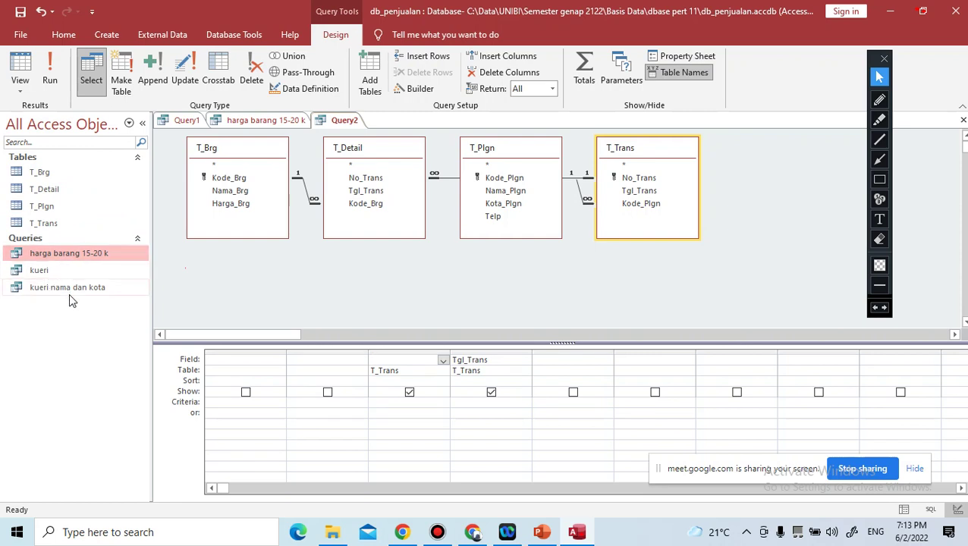
click(514, 360)
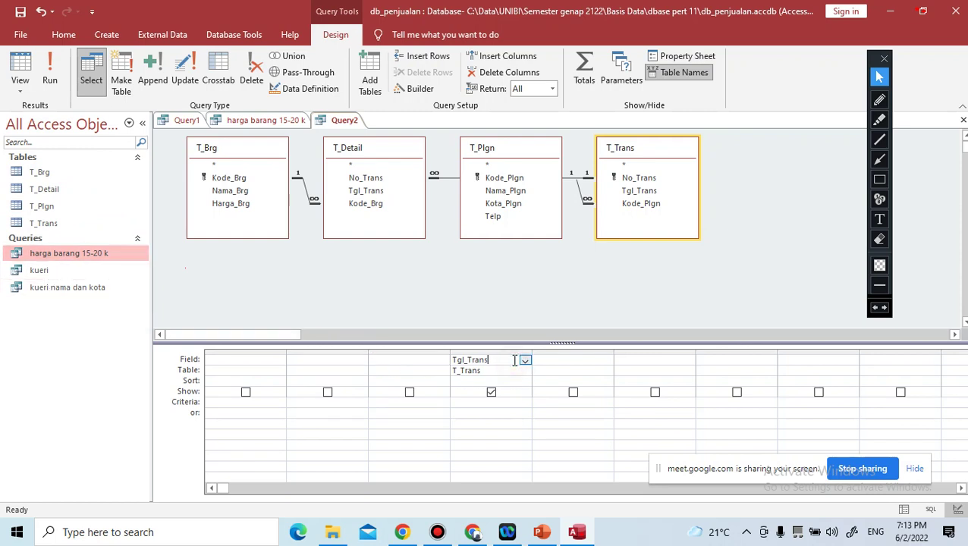
key(BackSpace)
key(BackSpace)
key(BackSpace)
key(BackSpace)
key(BackSpace)
key(BackSpace)
key(BackSpace)
key(BackSpace)
key(BackSpace)
click(572, 369)
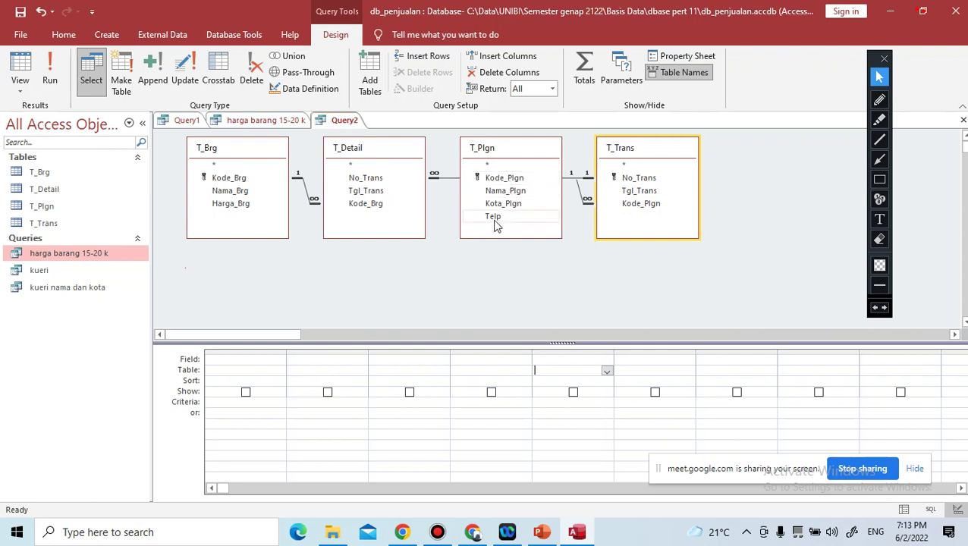
Step: Add all fields of T_Plgn as T_Plgn.*, plus the separate Nama_Plgn and Kota_Plgn fields, to the query grid
double_click(494, 165)
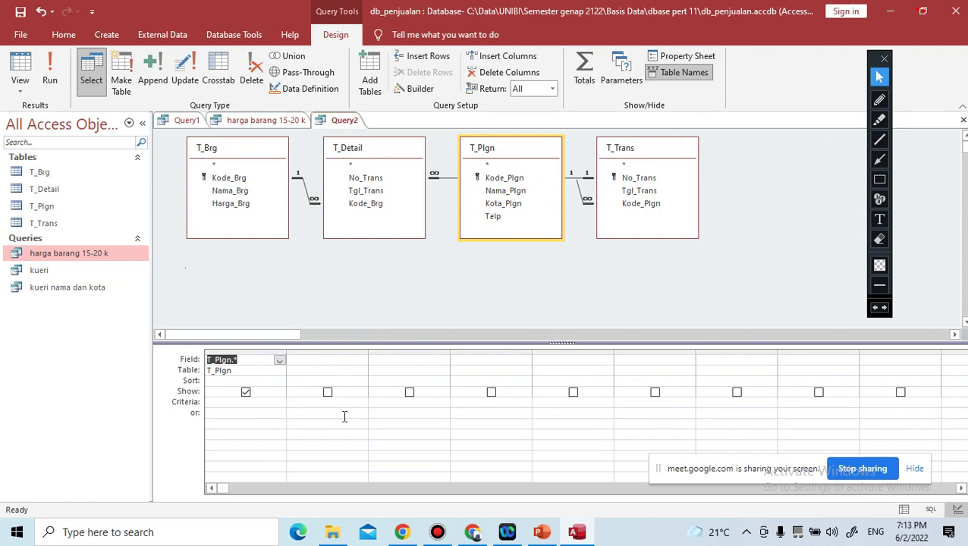
double_click(519, 193)
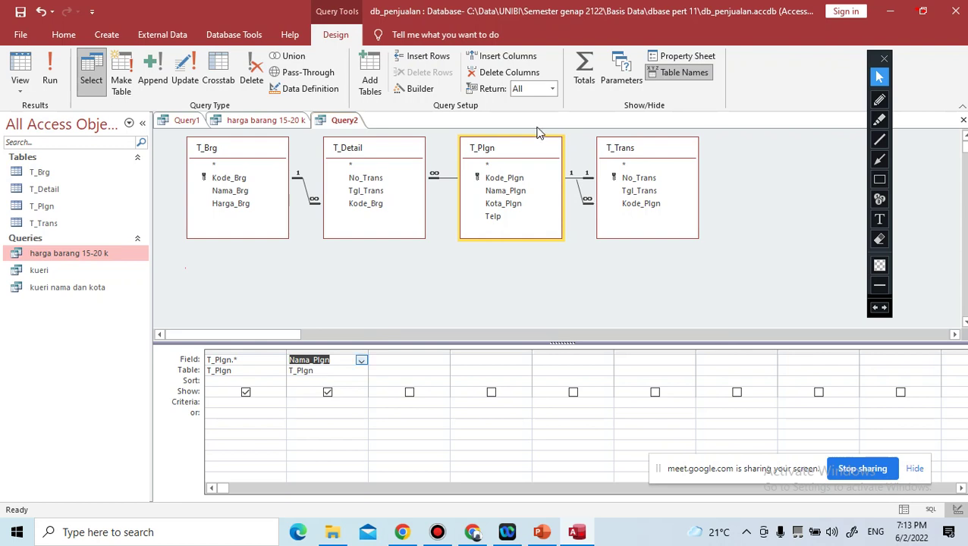
double_click(512, 204)
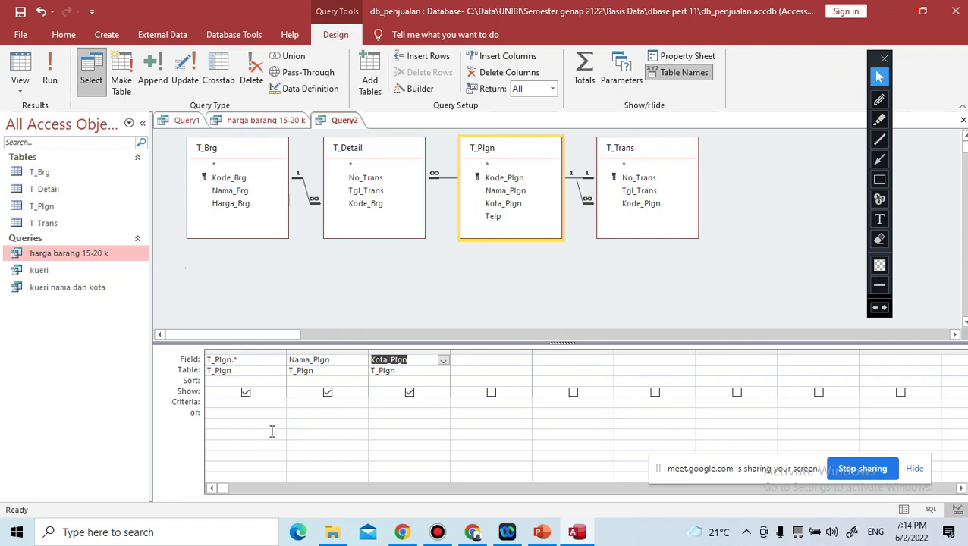
Step: Set the Nama_Plgn criterion to a Like pattern made of the customer's first name followed by an asterisk, in quotation marks
click(307, 403)
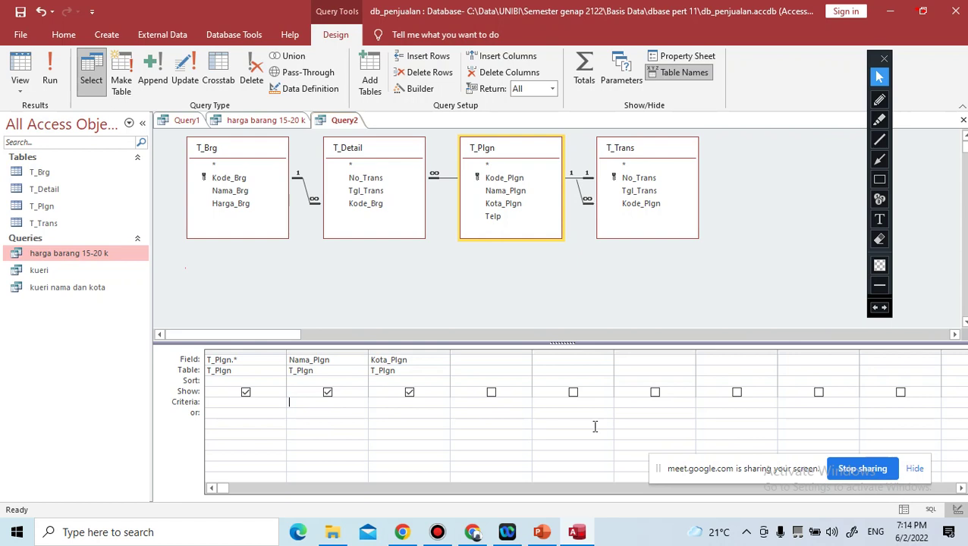
text(Like)
text( "sant)
text(i*)
text(")
key(BackSpace)
text(*"")
Step: Enter Bandung as the Kota_Plgn criterion and rewrite it as Like "BAndung"
click(391, 403)
text(Bandung)
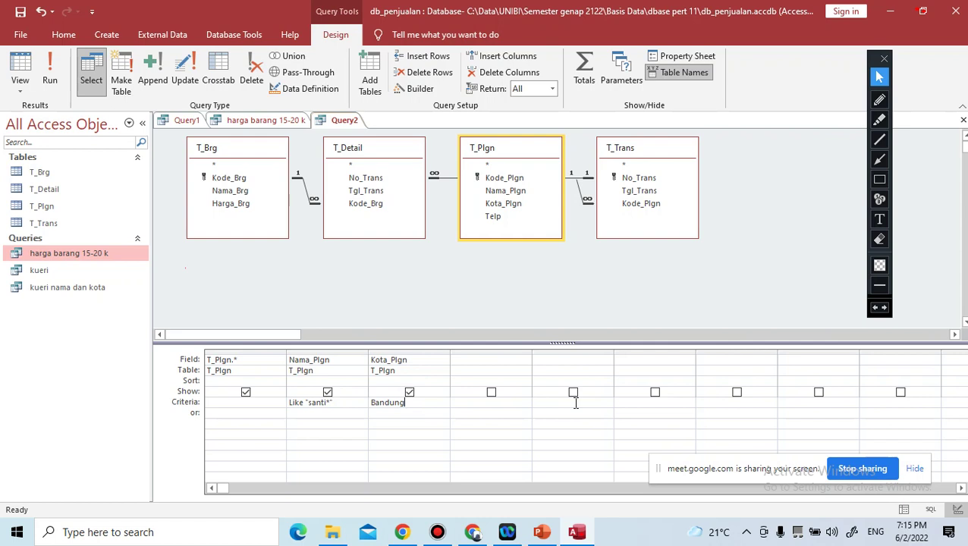
key(ctrl+a)
text(like "BAndung)
Step: Try to replace the Like operator in the Nama_Plgn criterion with an extra opening quotation mark
click(306, 402)
key(BackSpace)
key(BackSpace)
key(BackSpace)
key(BackSpace)
text(")
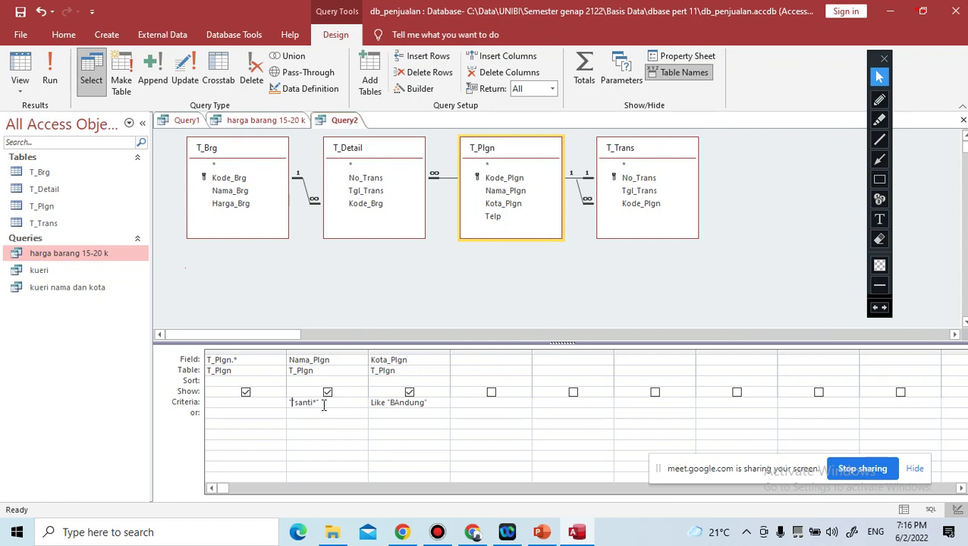
text(Like)
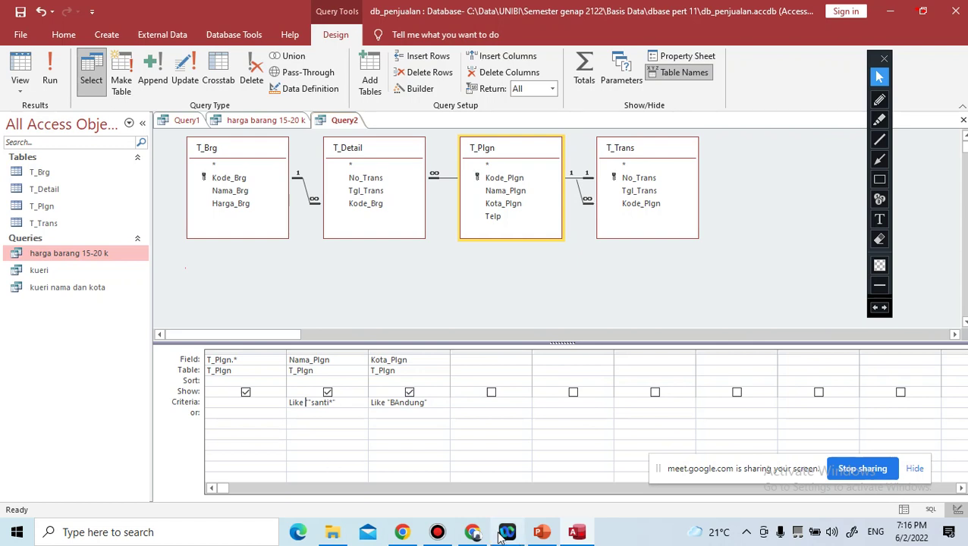
key(BackSpace)
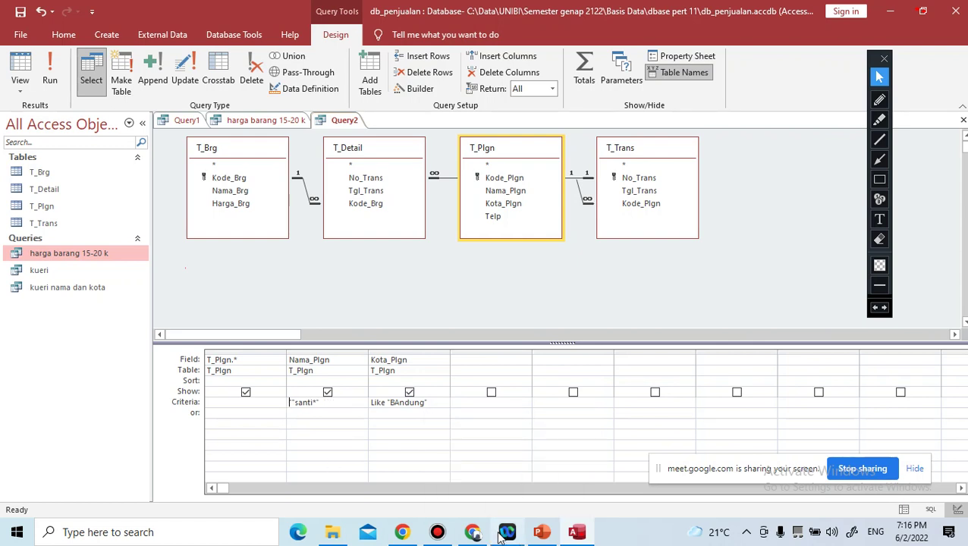
Step: Try to commit the edited Nama_Plgn criterion, dismiss the error messages and return to its criteria cell
click(336, 403)
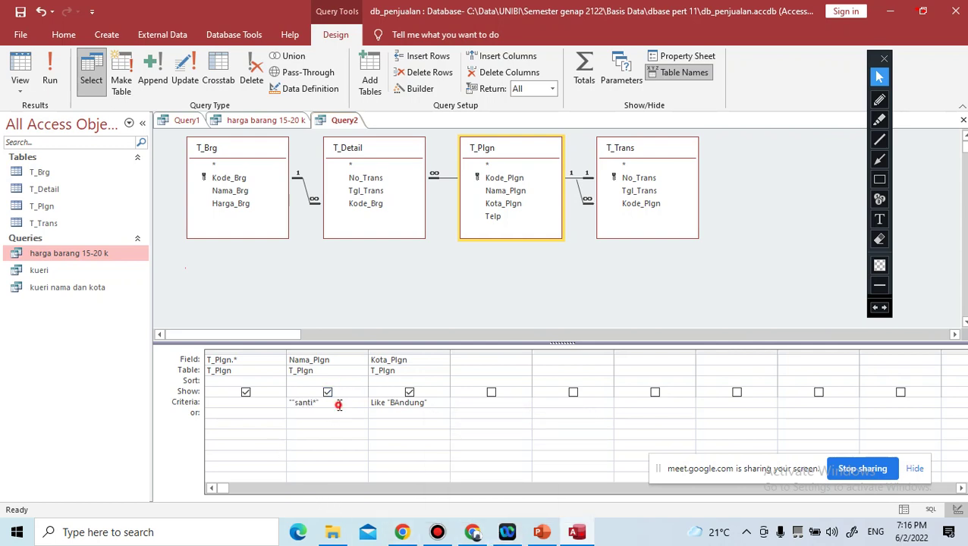
click(439, 404)
click(486, 314)
click(385, 401)
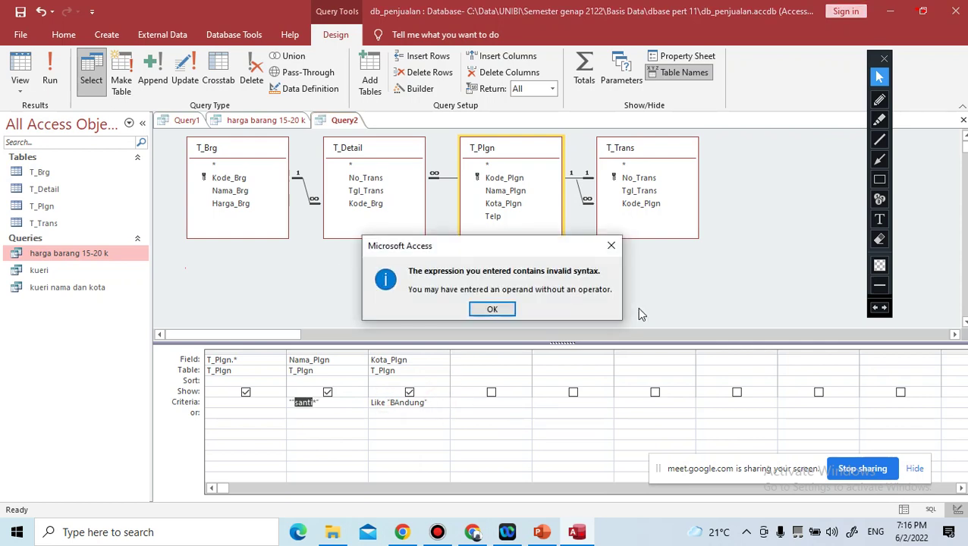
click(493, 310)
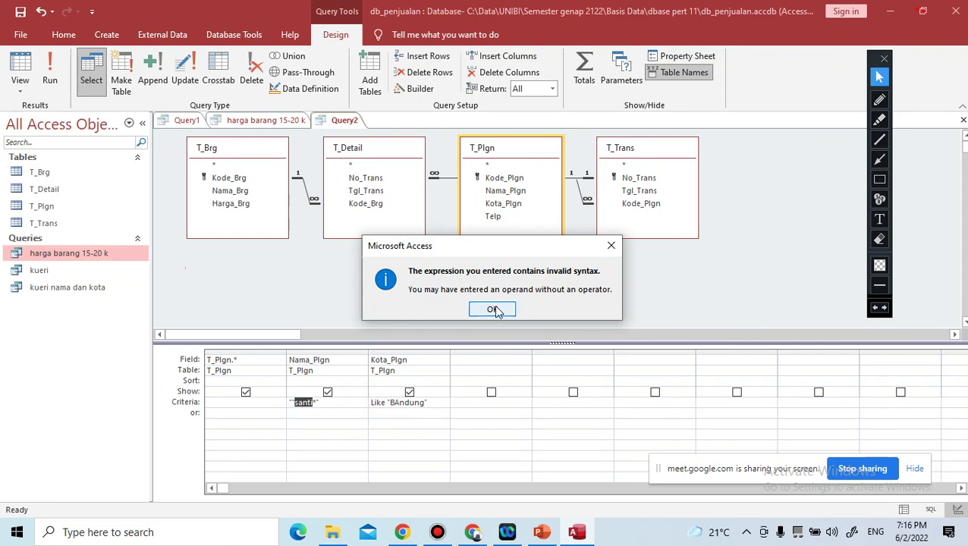
click(343, 402)
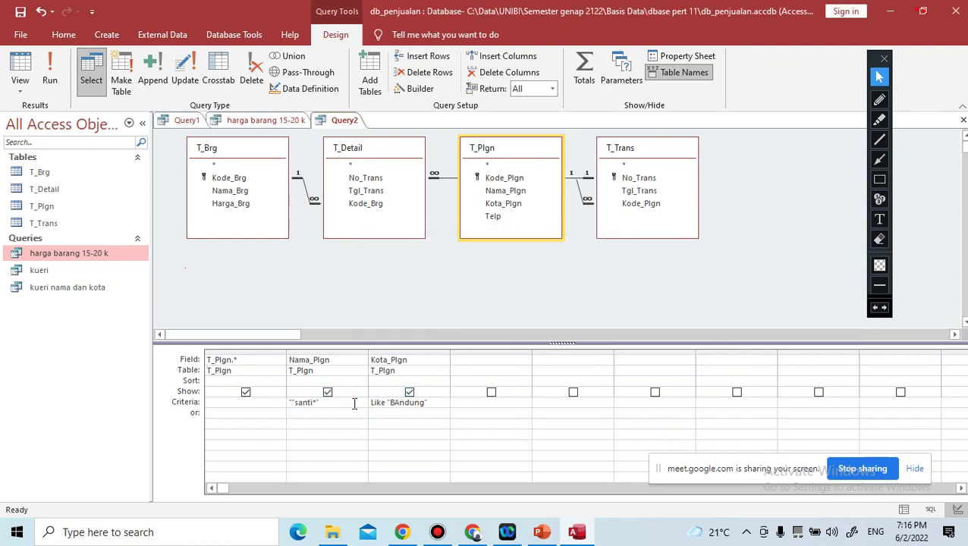
click(355, 409)
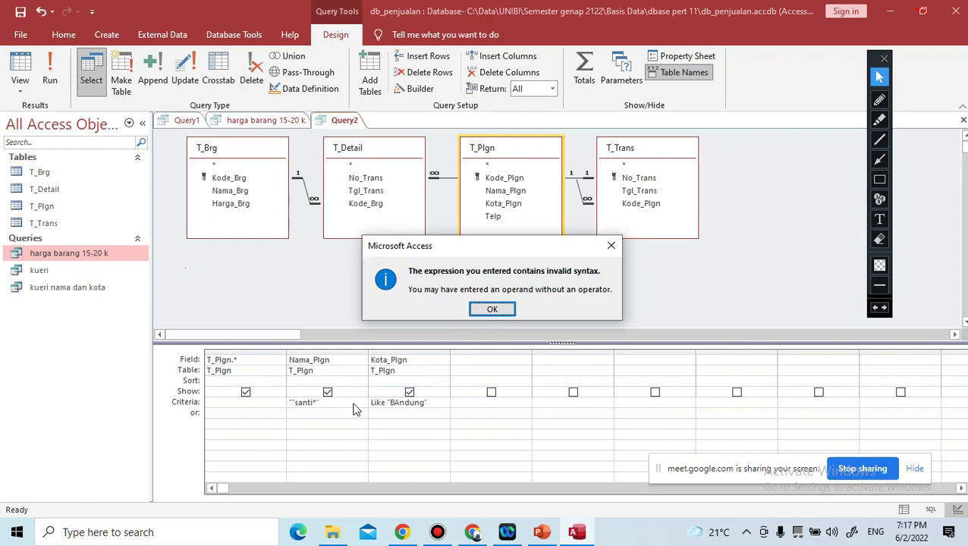
click(353, 407)
click(509, 310)
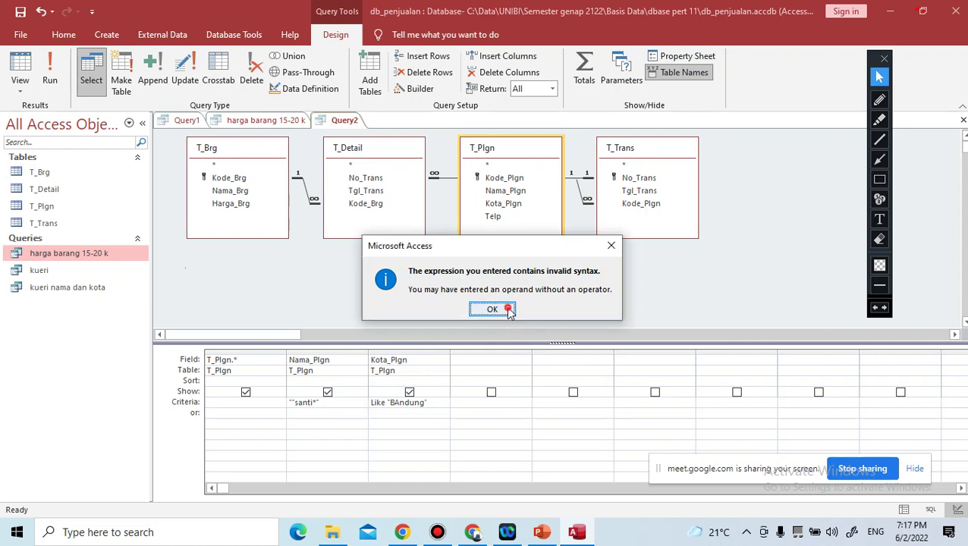
click(351, 407)
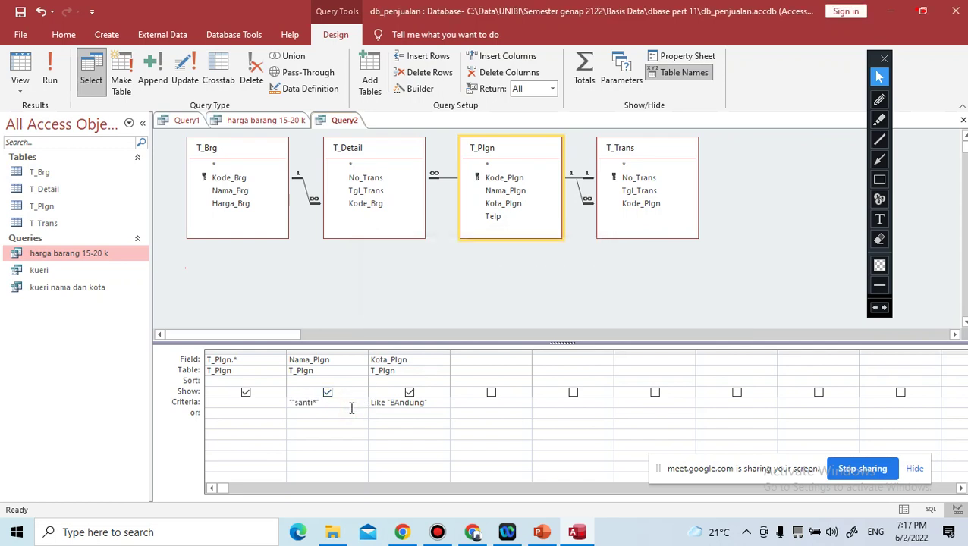
Step: Clear the Nama_Plgn criterion and re-enter the customer's first name with a trailing asterisk, letting Access supply the Like operator
key(BackSpace)
key(BackSpace)
key(BackSpace)
key(BackSpace)
key(BackSpace)
key(BackSpace)
text(santi*)
click(444, 403)
drag(334, 403, 239, 399)
text(sant)
Step: Replace the whole Kota_Plgn criterion with Bandung, without the Like operator, and commit it
click(431, 402)
click(434, 403)
key(ctrl+shift+Left)
key(ctrl+shift+Left)
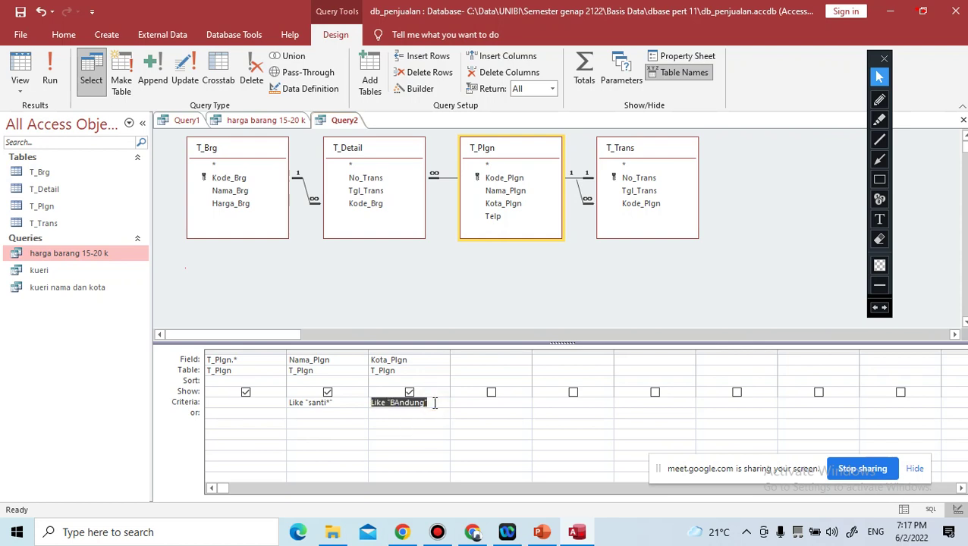
text(Bandung)
click(472, 420)
click(351, 413)
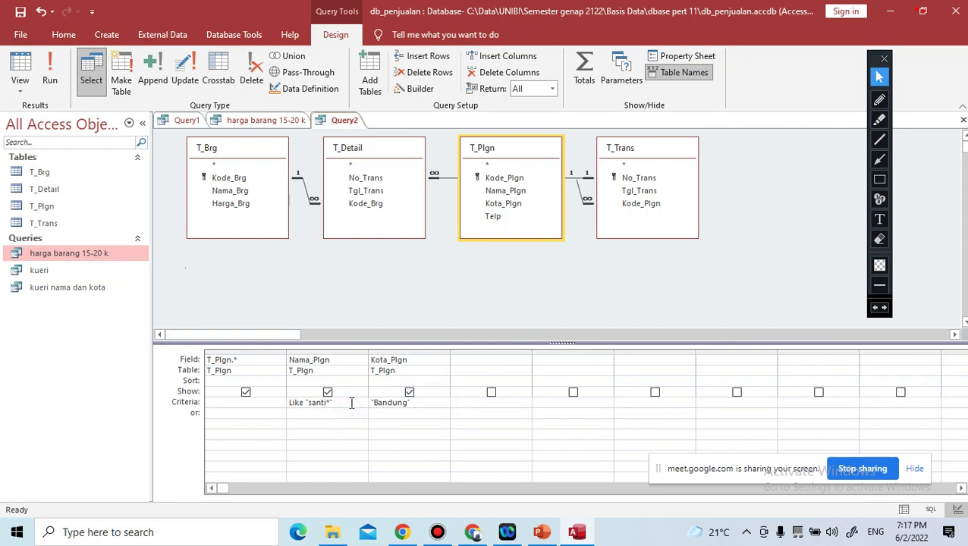
Step: Run Query2 and open the T_Plgn table to check the result against its customer records
click(47, 64)
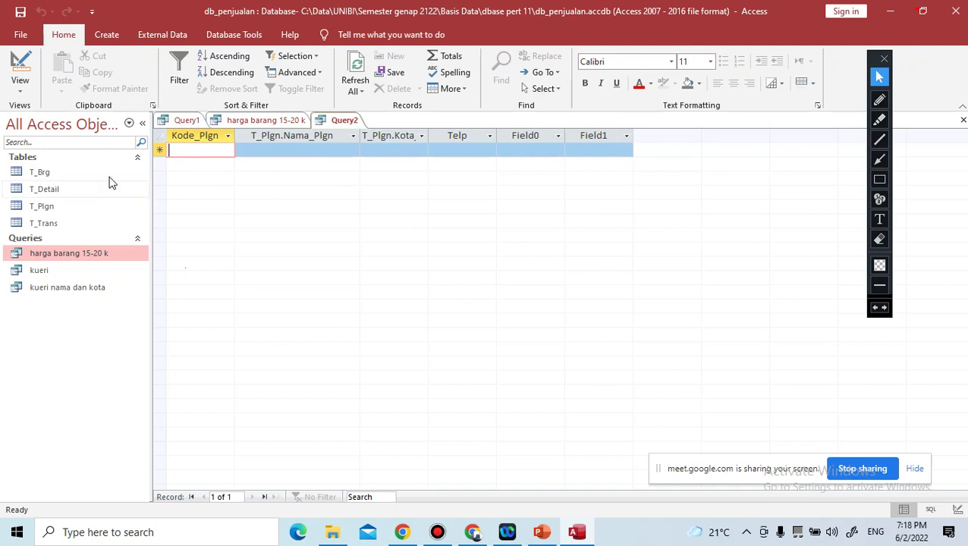
double_click(43, 207)
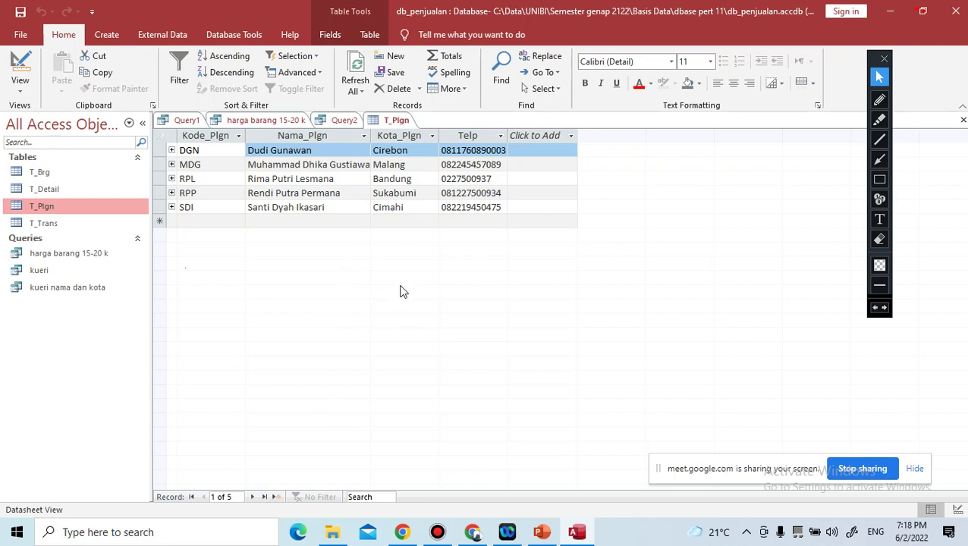
Step: Switch to the PowerPoint lesson and review slide 17's query example and slide 18's SQL syntax
click(540, 532)
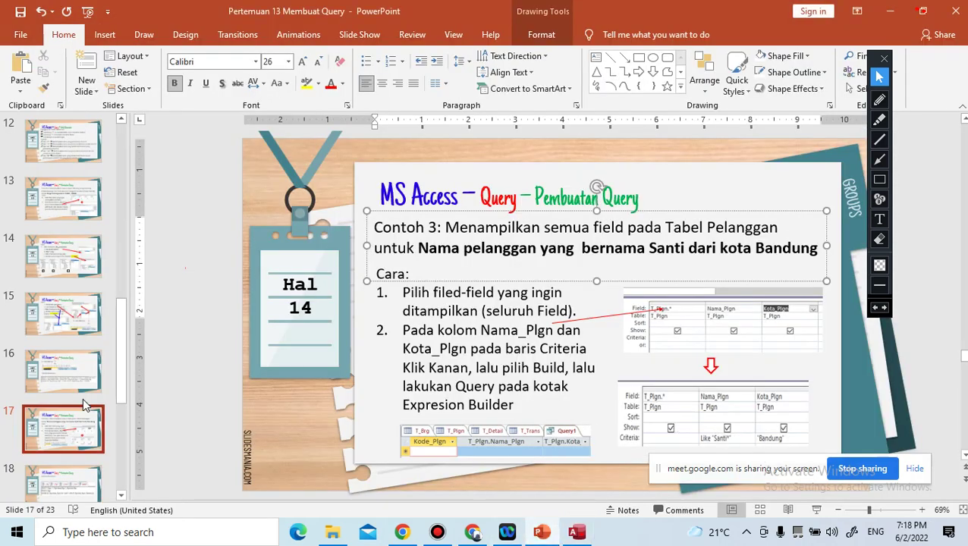
click(80, 424)
key(Down)
key(Up)
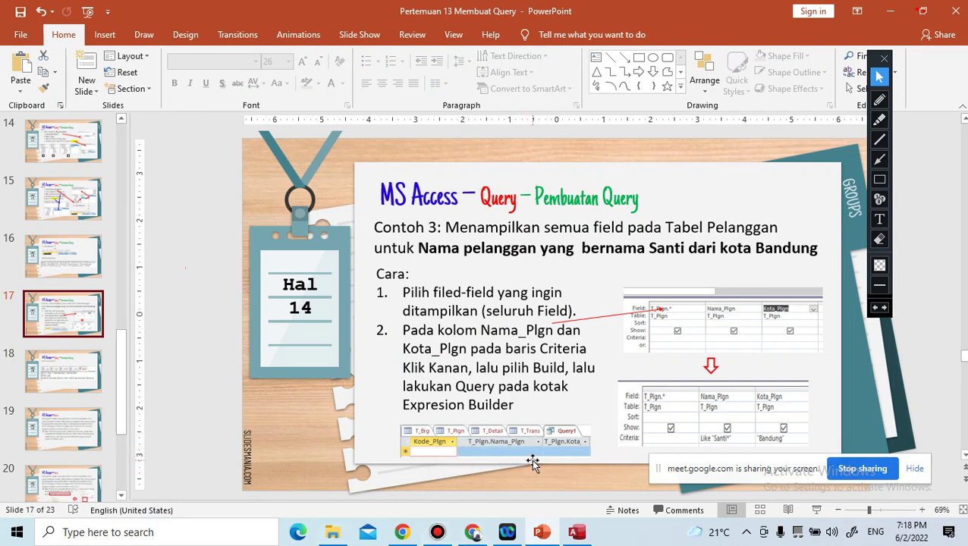
click(46, 368)
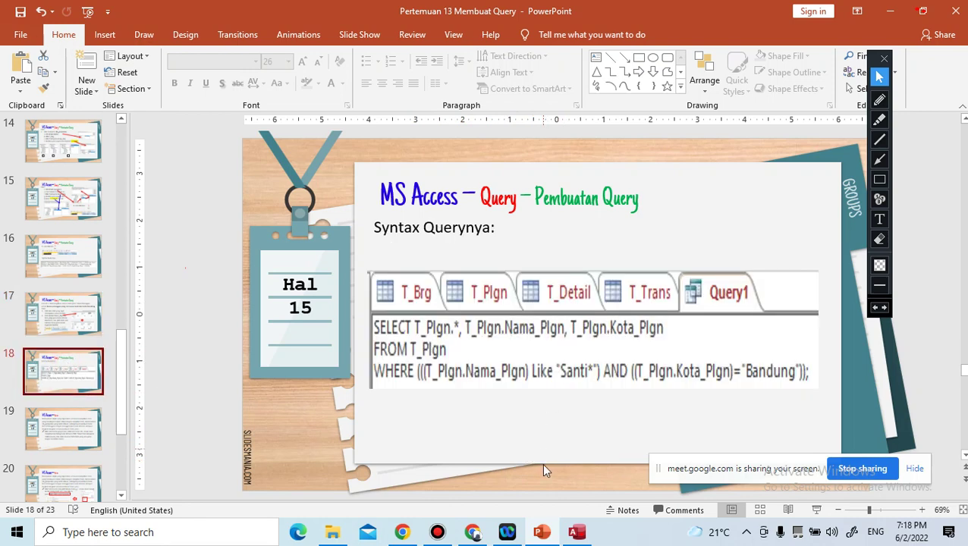
Step: Return to Access and show the T_Plgn table in Design View, opened as read-only
click(544, 531)
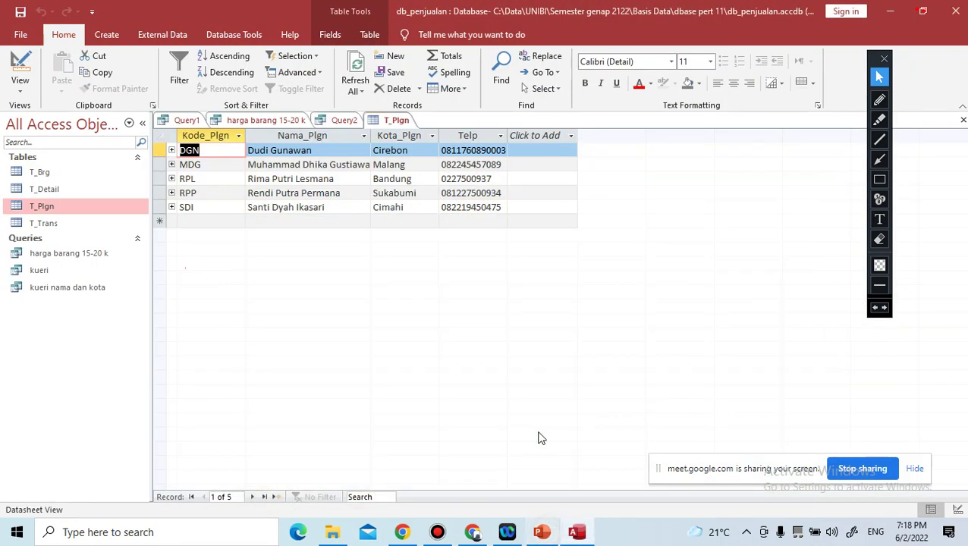
click(19, 88)
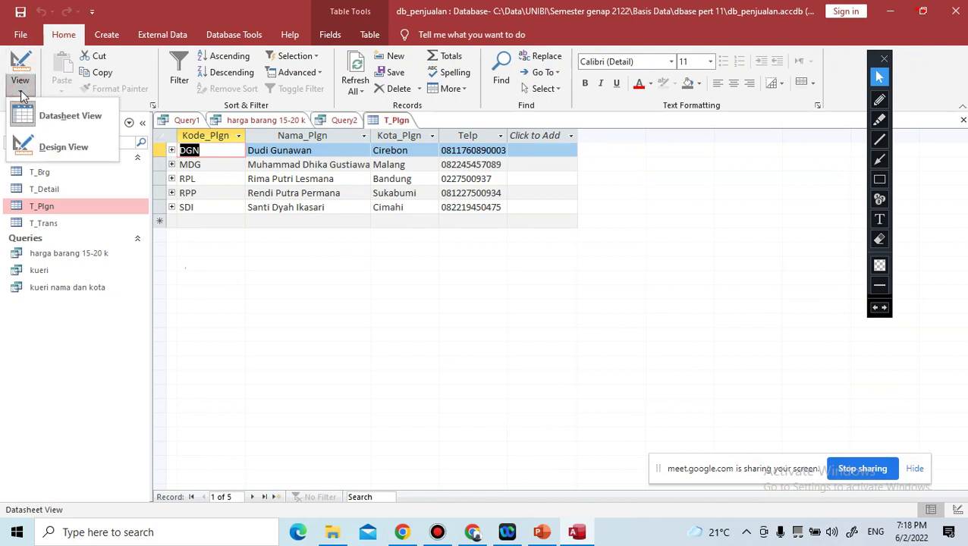
click(63, 147)
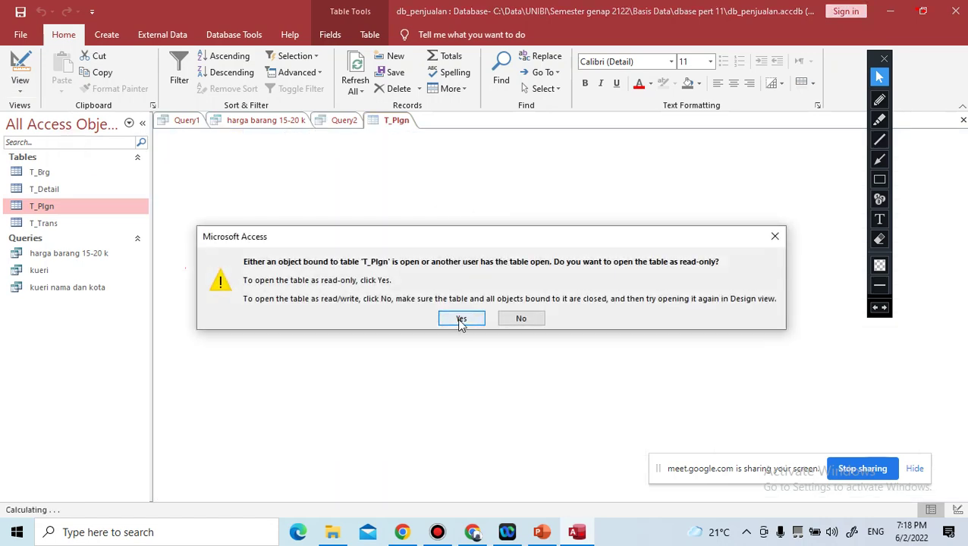
click(460, 319)
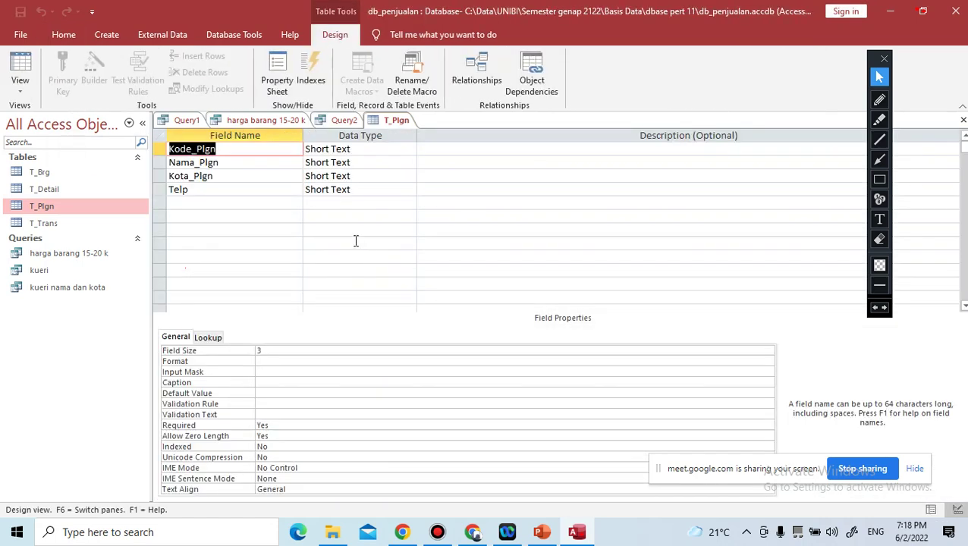
Step: Open the saved query kueri nama dan kota in SQL View and compare its statement with the syntax slide in PowerPoint
double_click(68, 288)
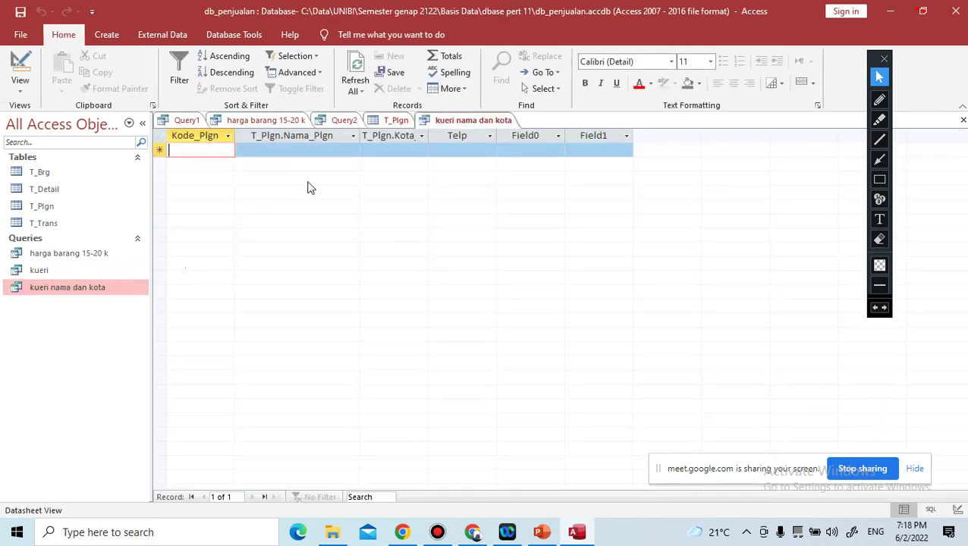
click(20, 82)
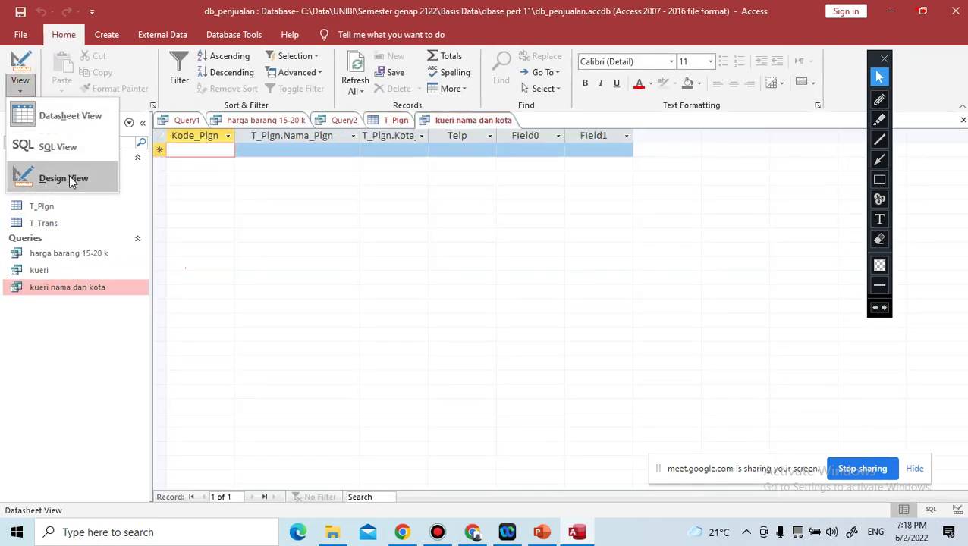
click(64, 146)
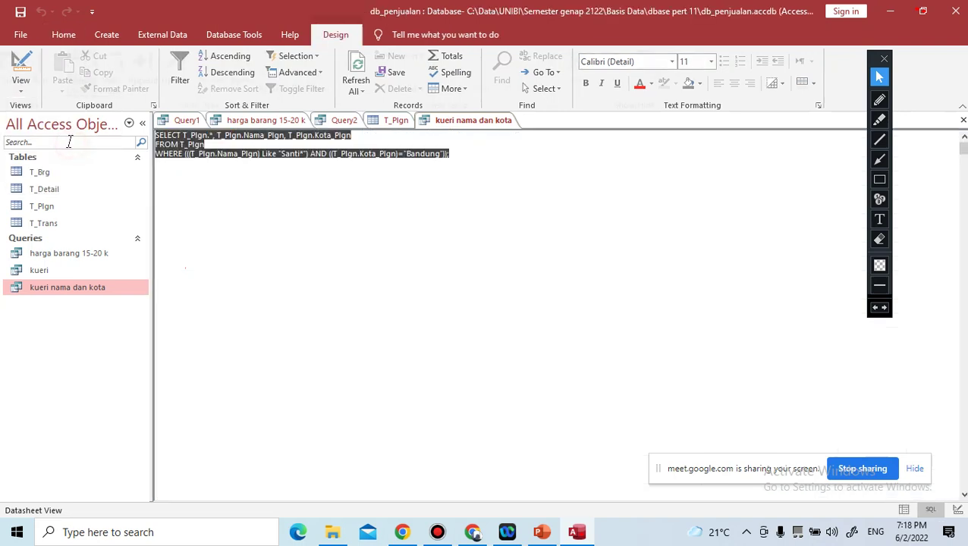
click(404, 193)
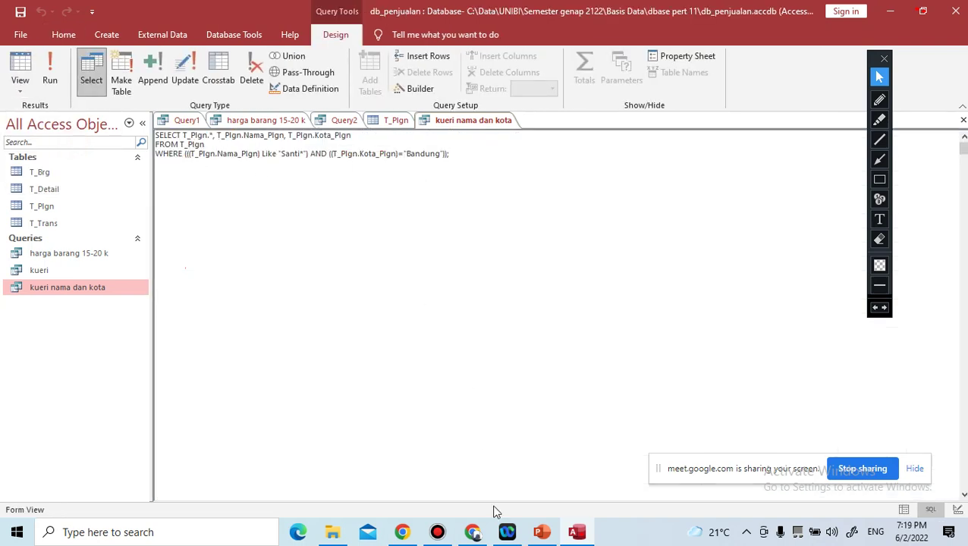
click(542, 533)
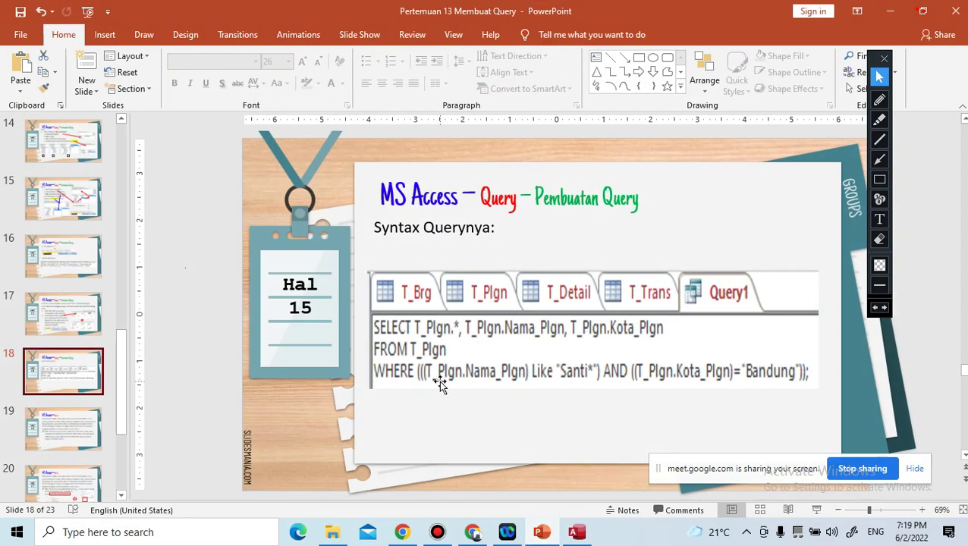